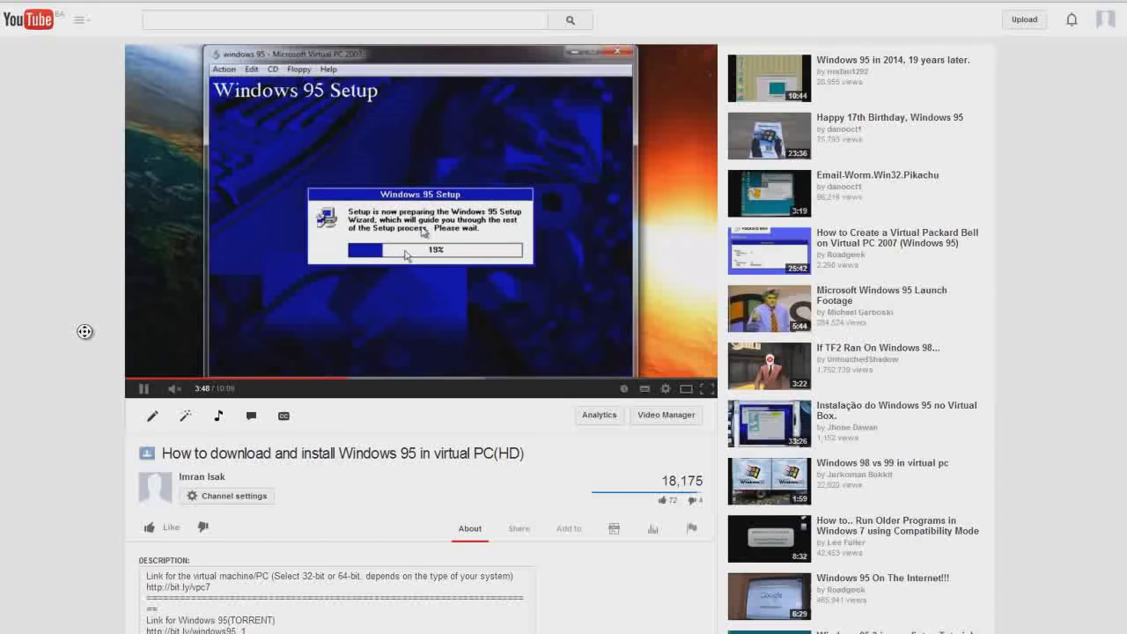
# - Start a new virtual machine and name it 'Windows 95 ISO'
pyautogui.scroll(-1, 85, 340)
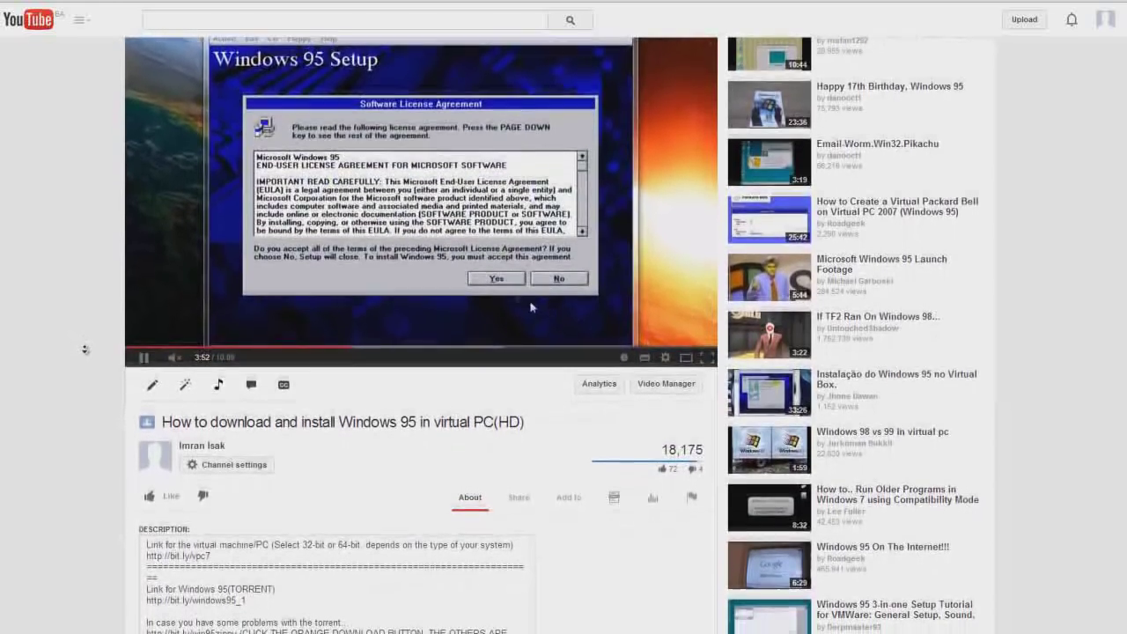
pyautogui.scroll(-1, 84, 348)
pyautogui.scroll(-10, 85, 370)
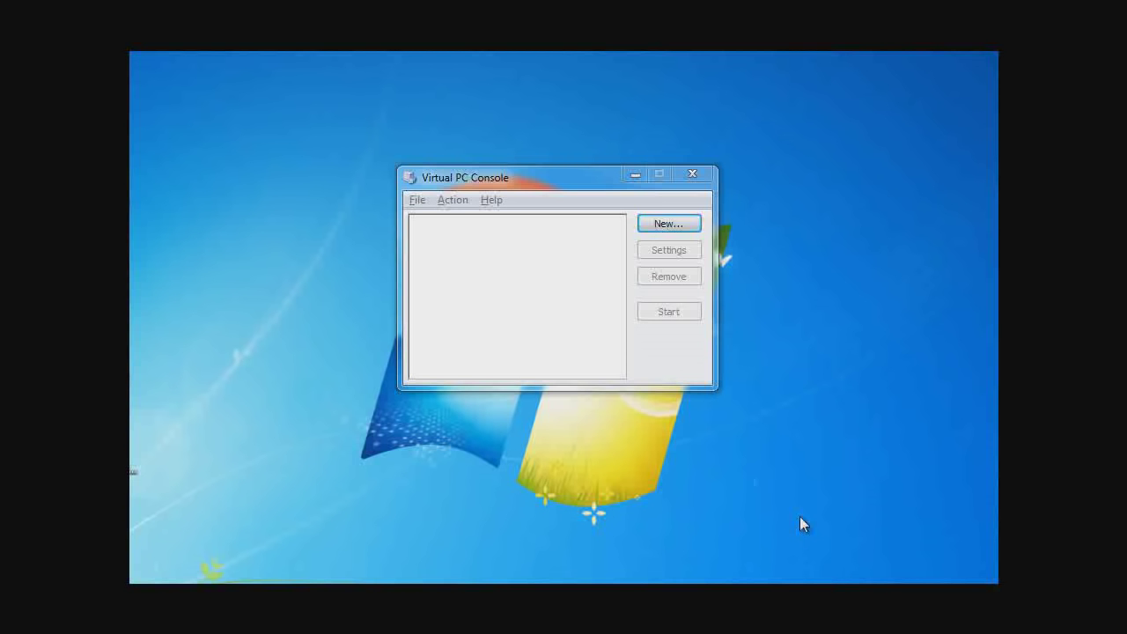
pyautogui.click(662, 227)
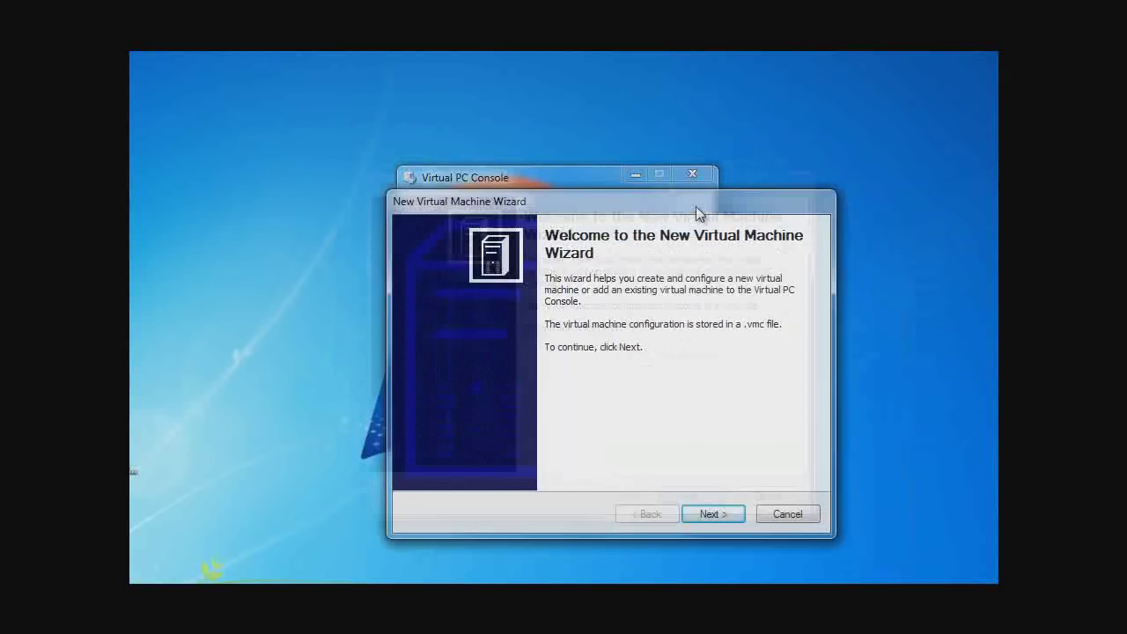
pyautogui.moveTo(694, 207); pyautogui.dragTo(651, 147)
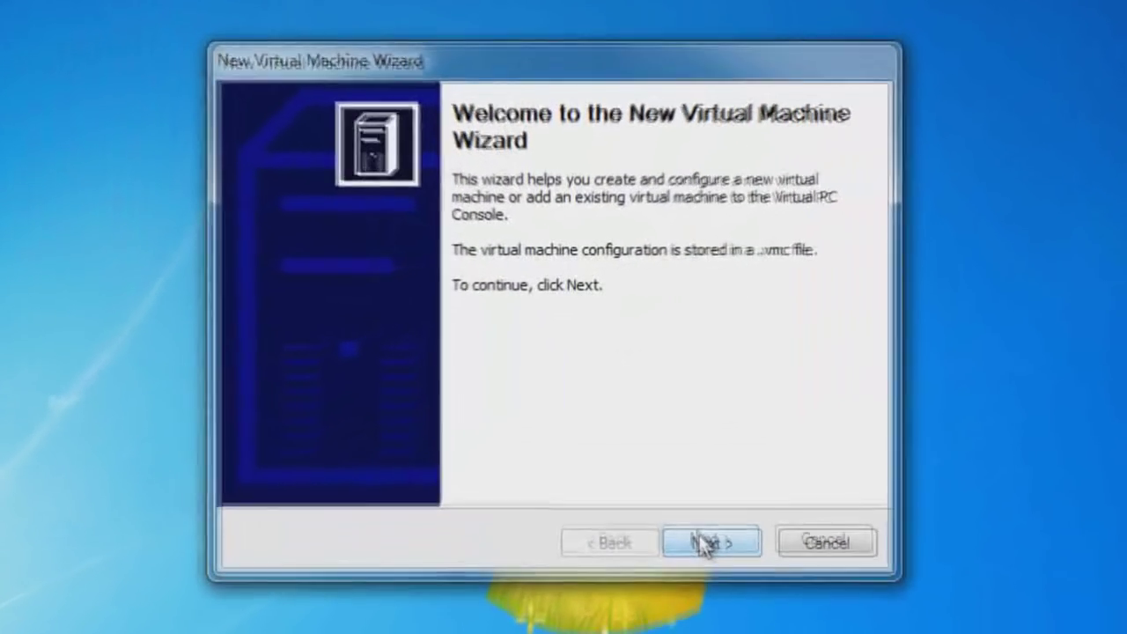
pyautogui.click(663, 444)
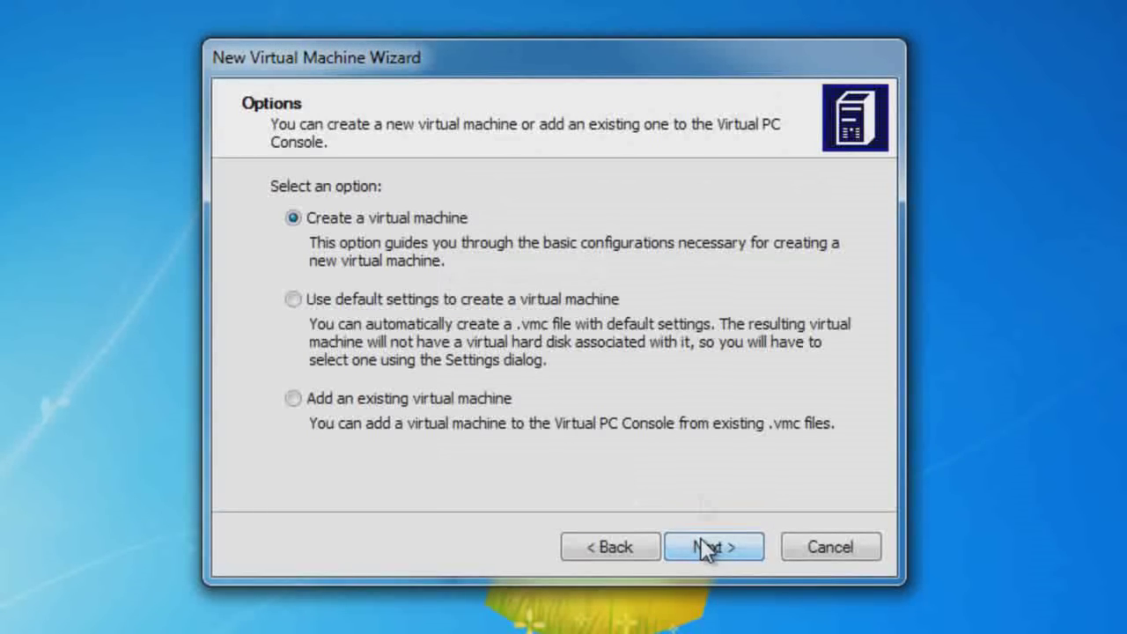
pyautogui.click(715, 545)
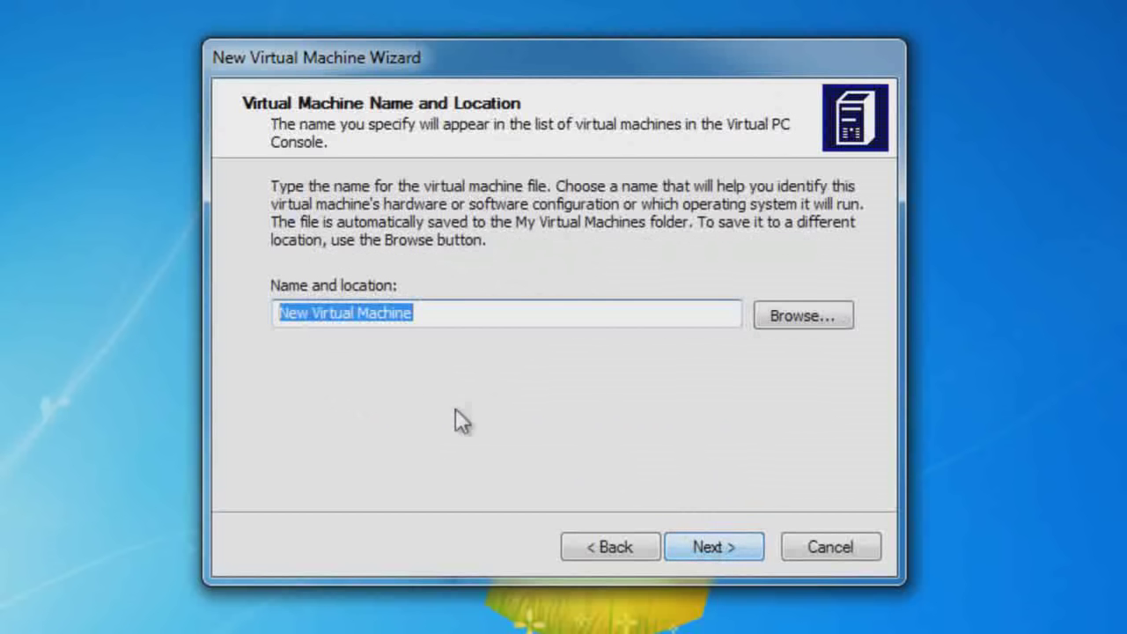
pyautogui.write('Windo')
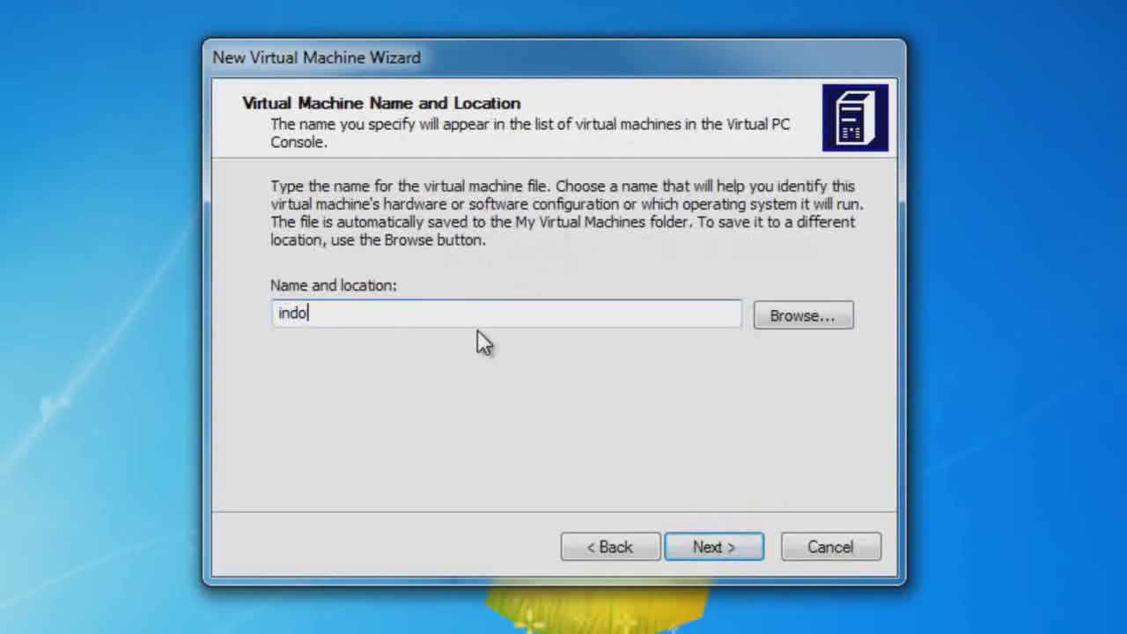
pyautogui.hotkey('ctrl', 'a')
pyautogui.write('Windows 95 ISO')
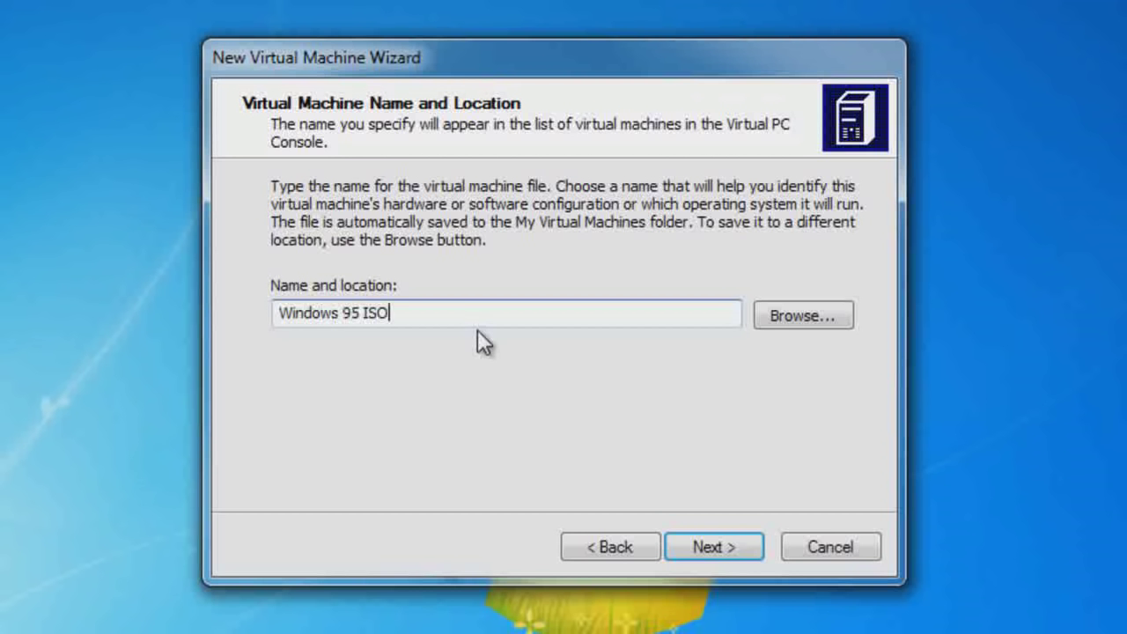
pyautogui.press('Return')
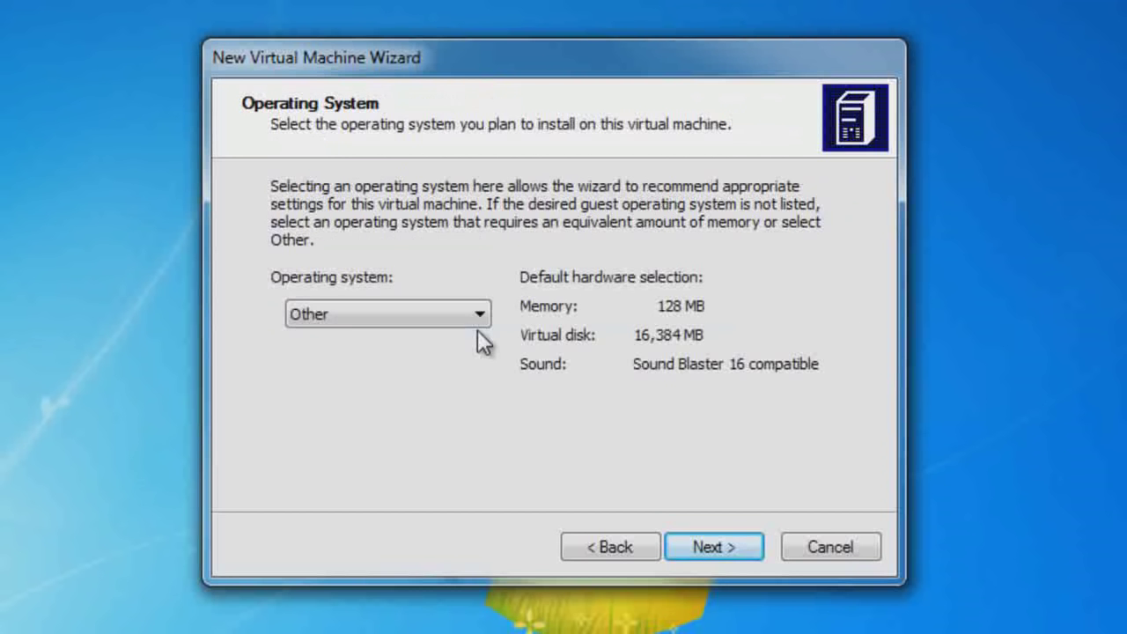
# - Set the operating system to Other and the memory to 128 MB
pyautogui.click(355, 313)
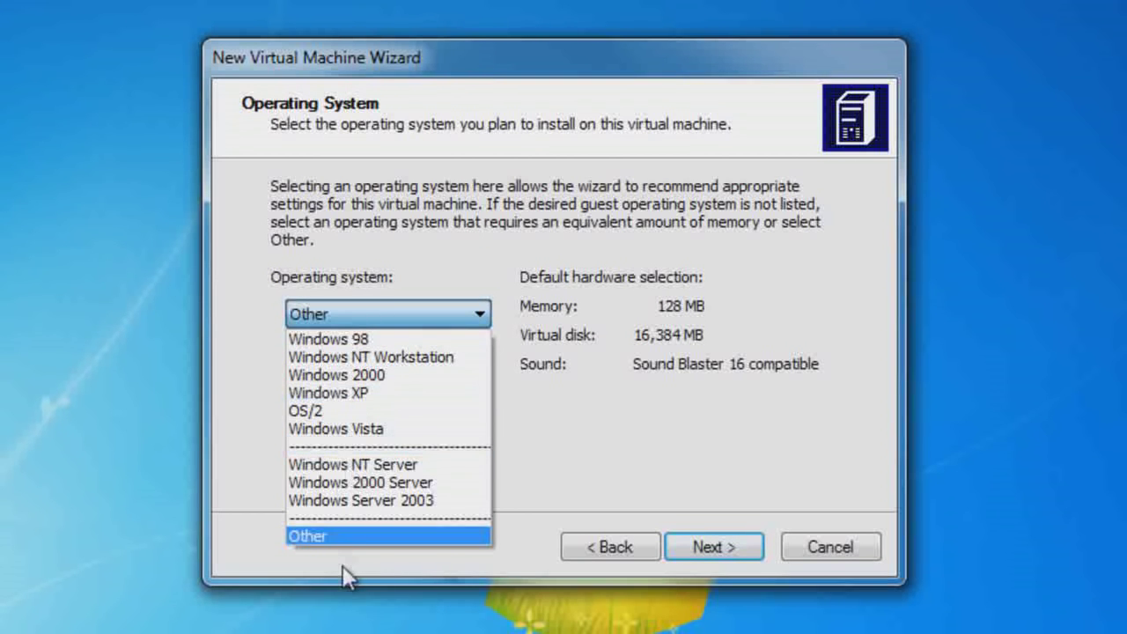
pyautogui.click(328, 539)
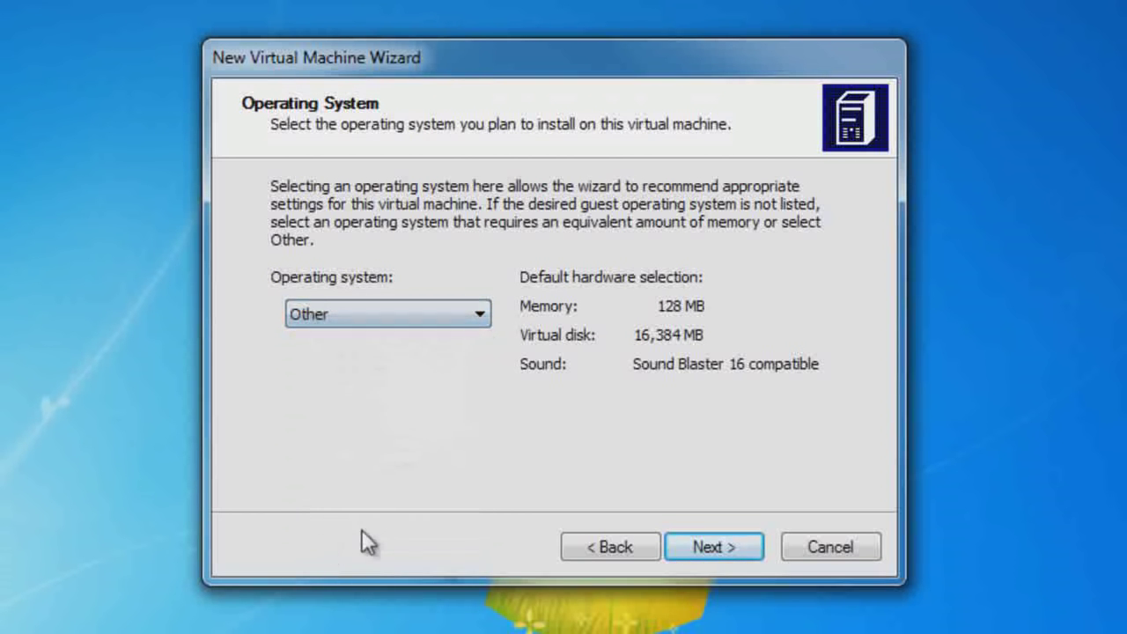
pyautogui.click(717, 548)
pyautogui.click(331, 344)
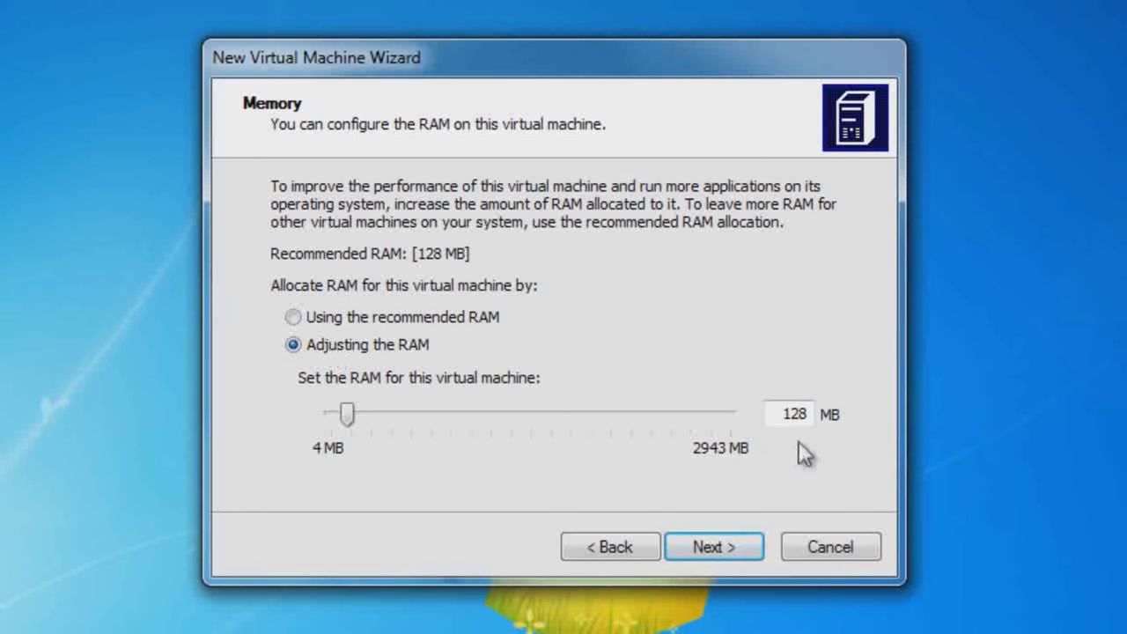
pyautogui.moveTo(781, 412); pyautogui.dragTo(872, 428)
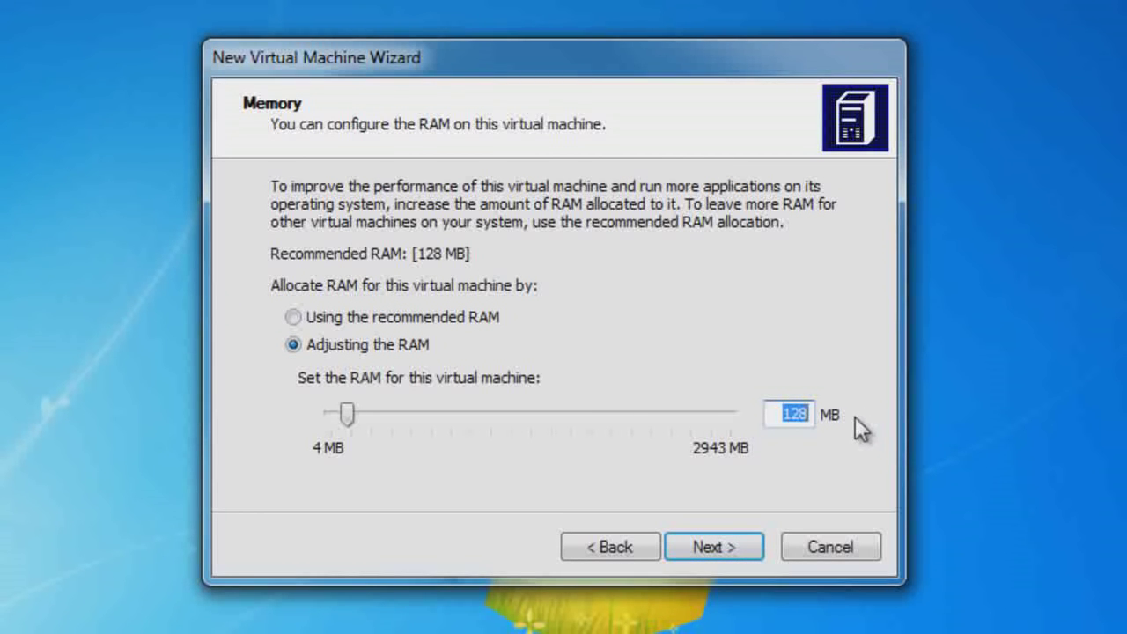
pyautogui.click(728, 554)
# - Create a new 200 MB virtual hard disk and finish the wizard
pyautogui.click(336, 354)
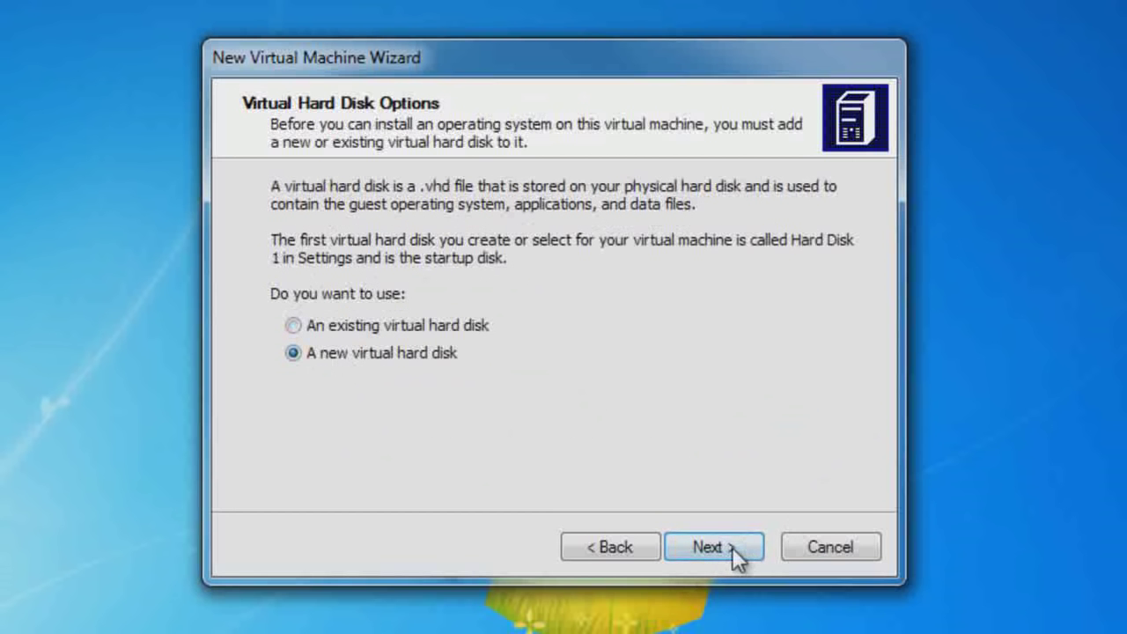
pyautogui.click(715, 548)
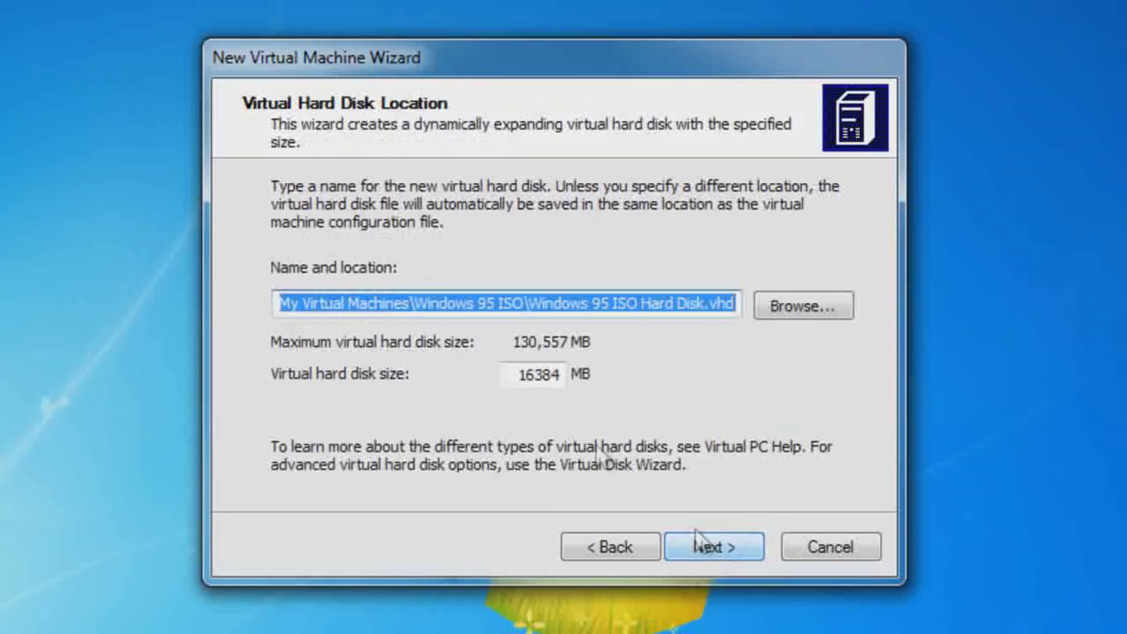
pyautogui.doubleClick(528, 375)
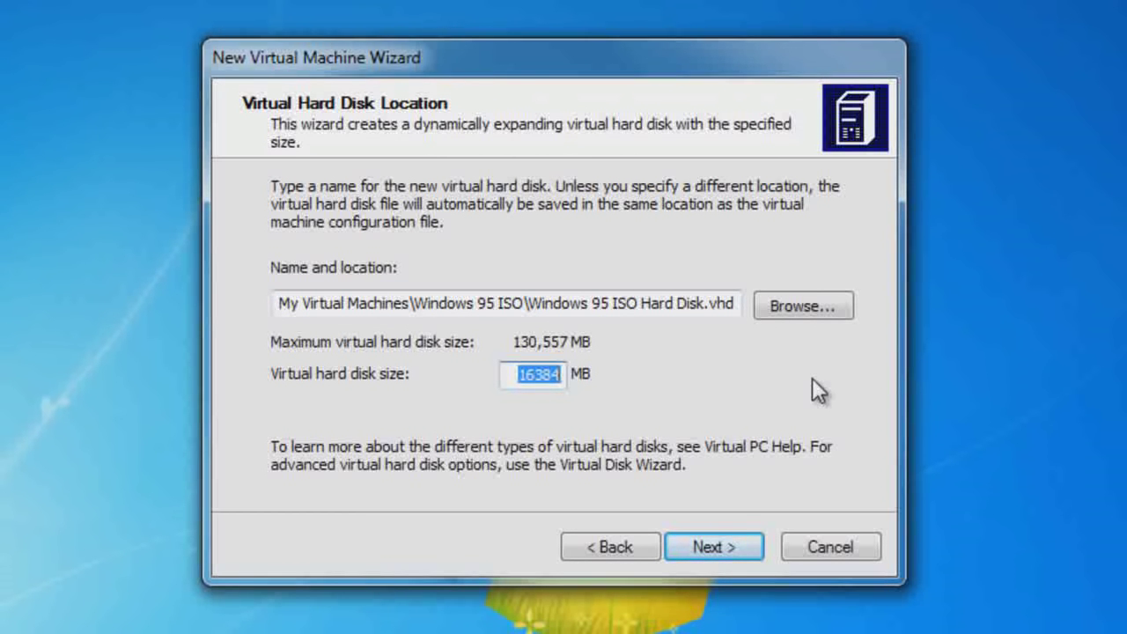
pyautogui.write('200')
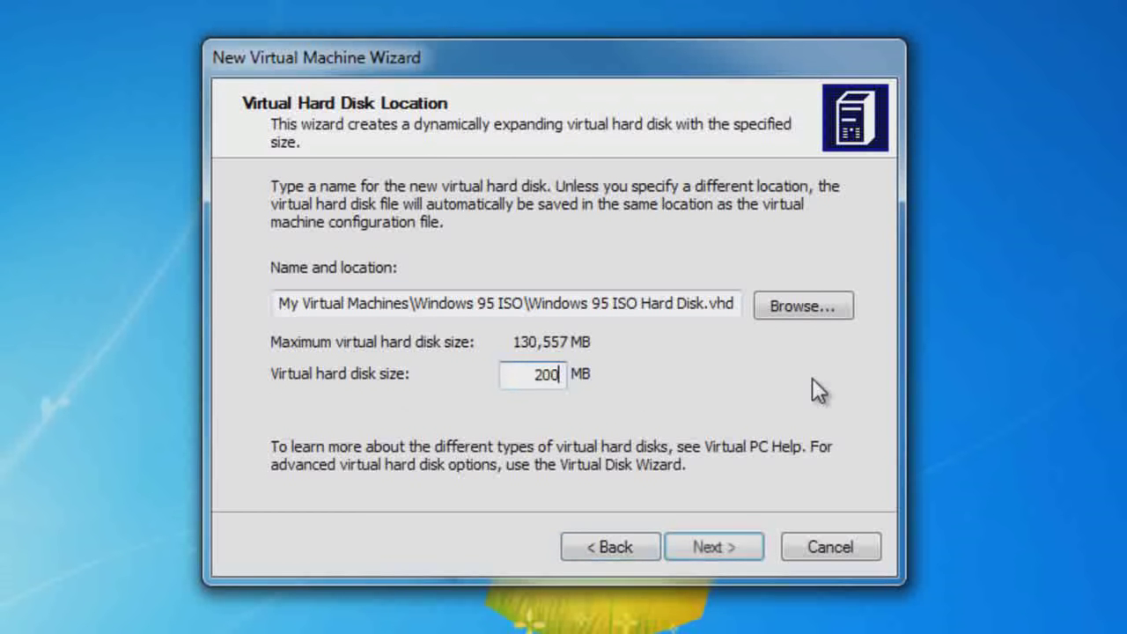
pyautogui.press('Return')
pyautogui.click(732, 547)
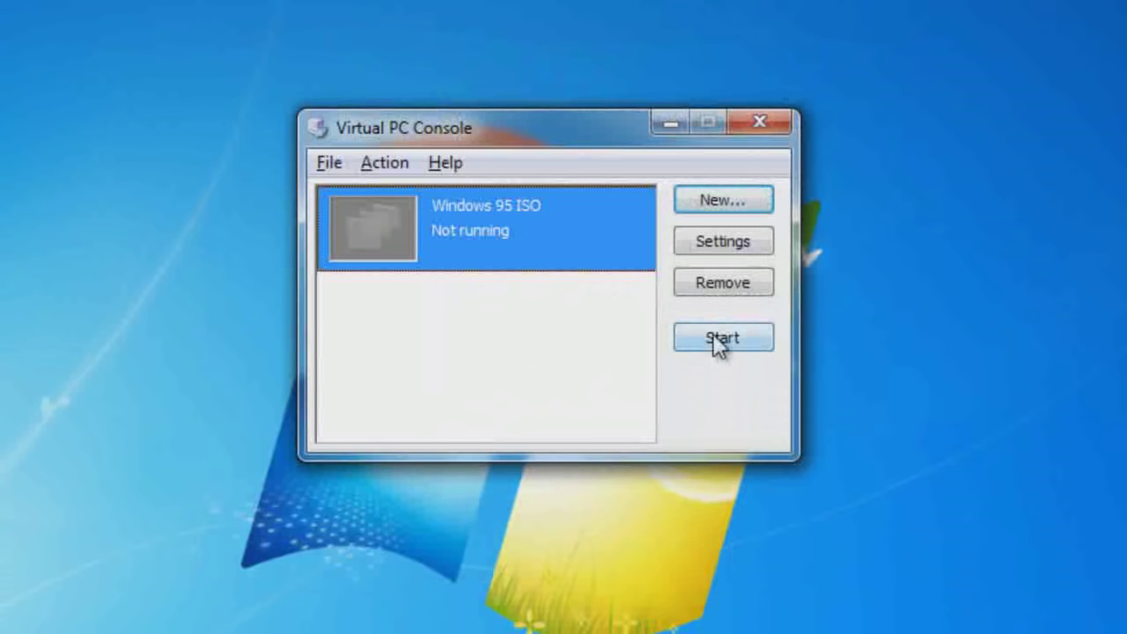
# - Start the Windows 95 ISO machine and capture the DOS71CD image from the Desktop
pyautogui.click(715, 338)
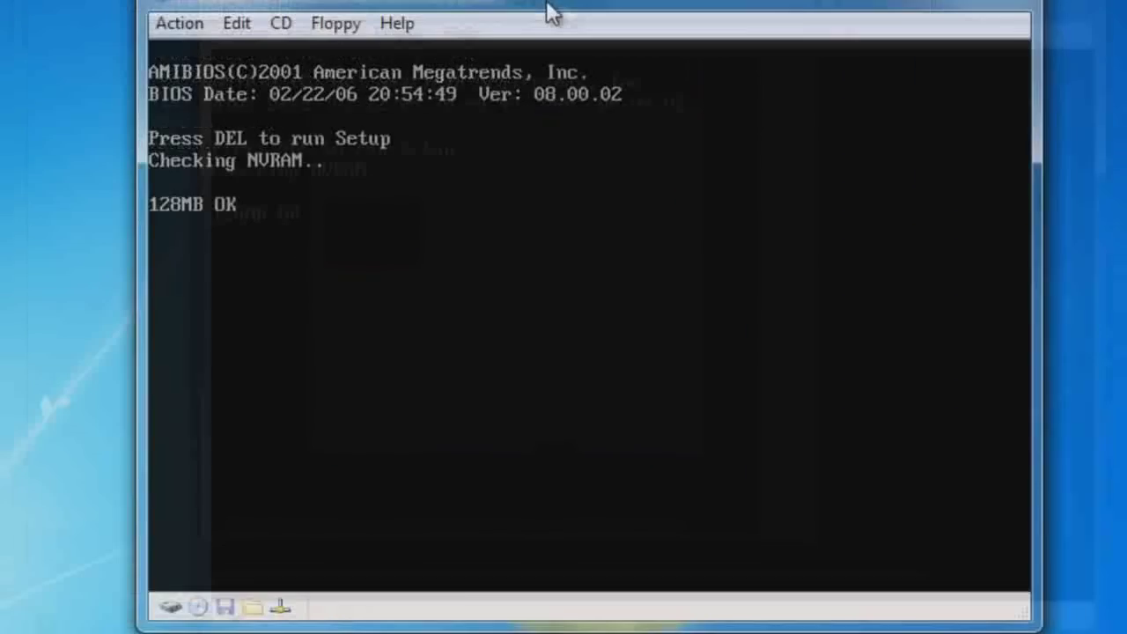
pyautogui.click(236, 23)
pyautogui.moveTo(281, 23)
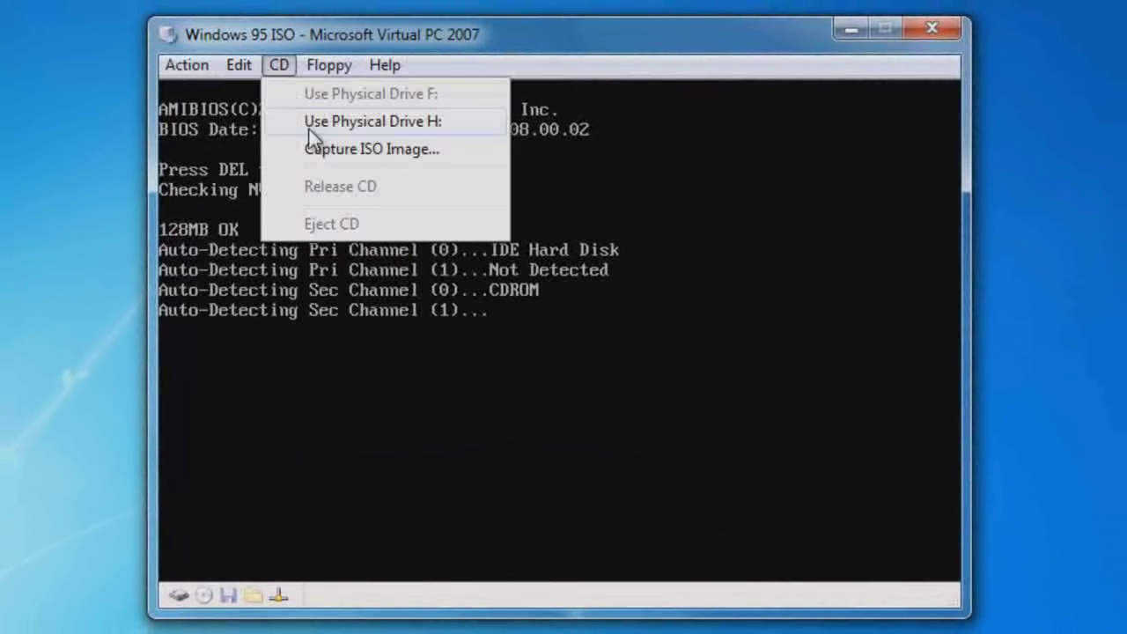
pyautogui.click(318, 151)
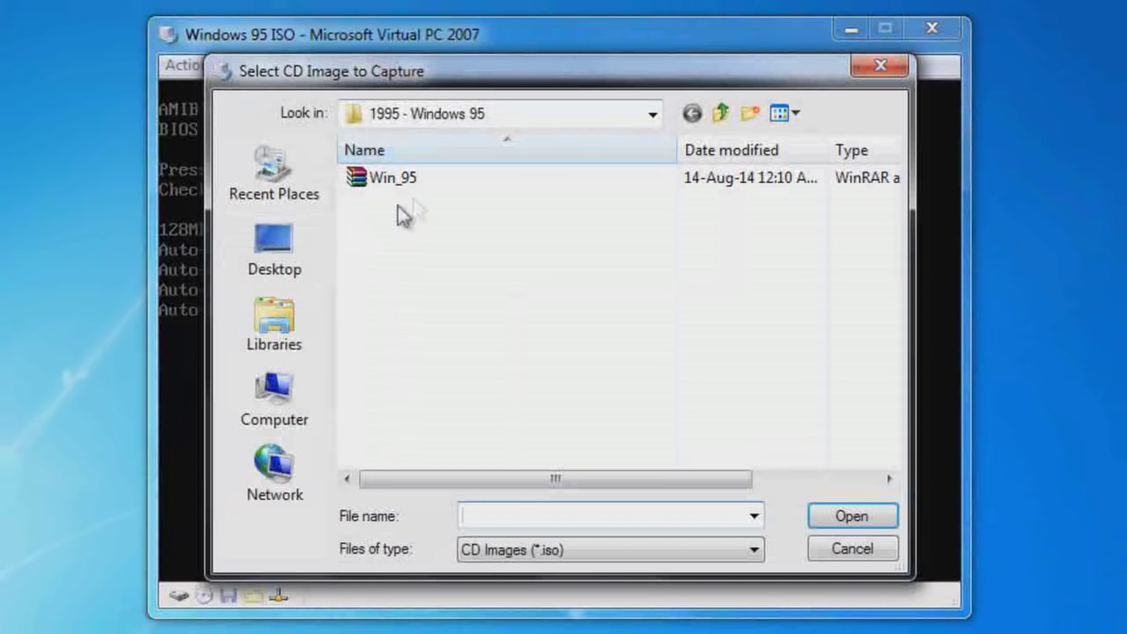
pyautogui.click(303, 242)
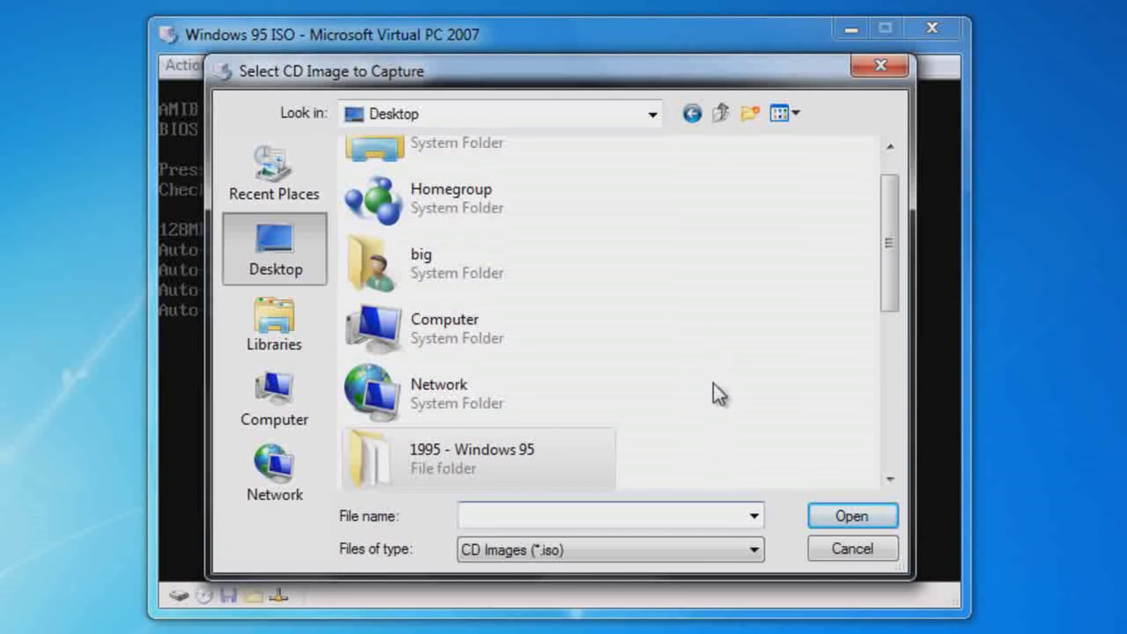
pyautogui.moveTo(884, 294); pyautogui.dragTo(888, 449)
pyautogui.doubleClick(446, 318)
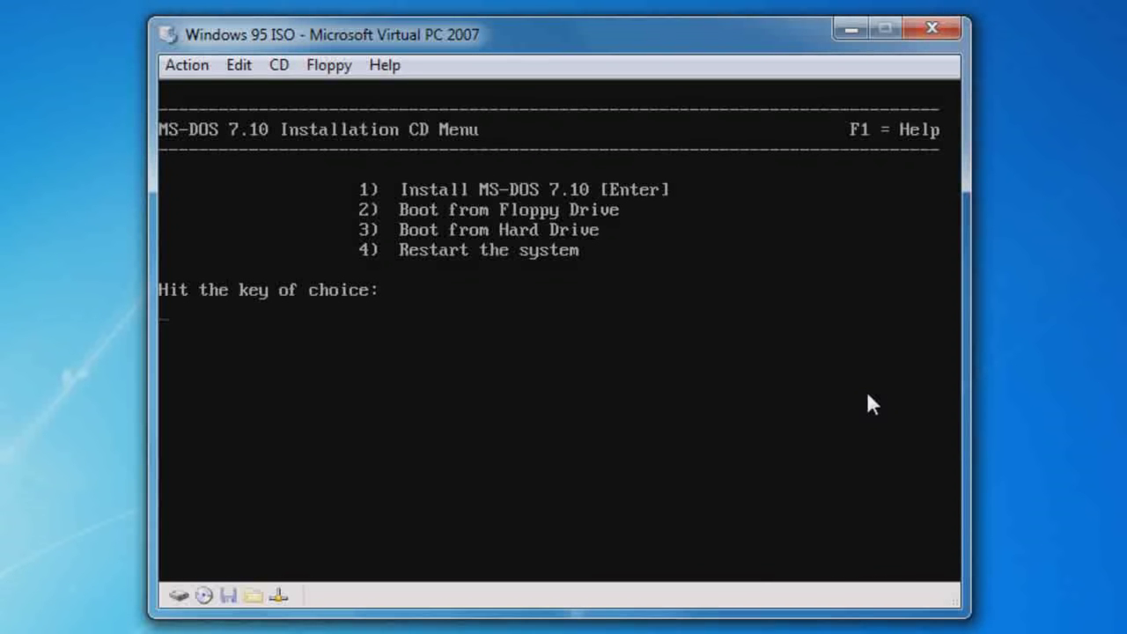
# - Choose option 1, let Setup create a FAT primary partition, and reboot
pyautogui.press('Return')
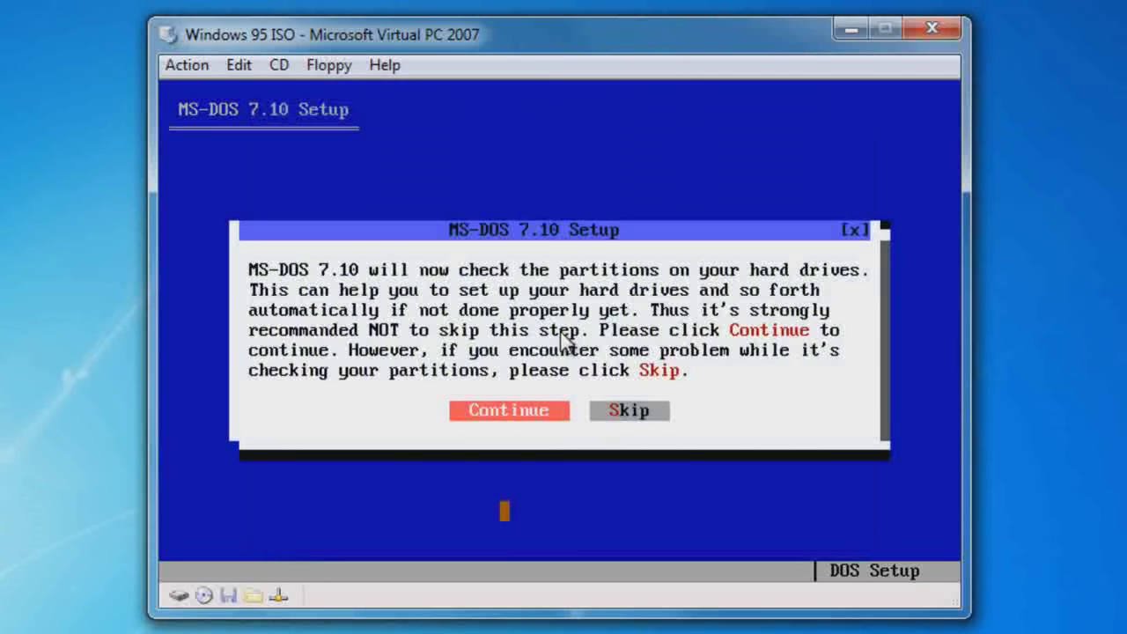
pyautogui.press('Tab')
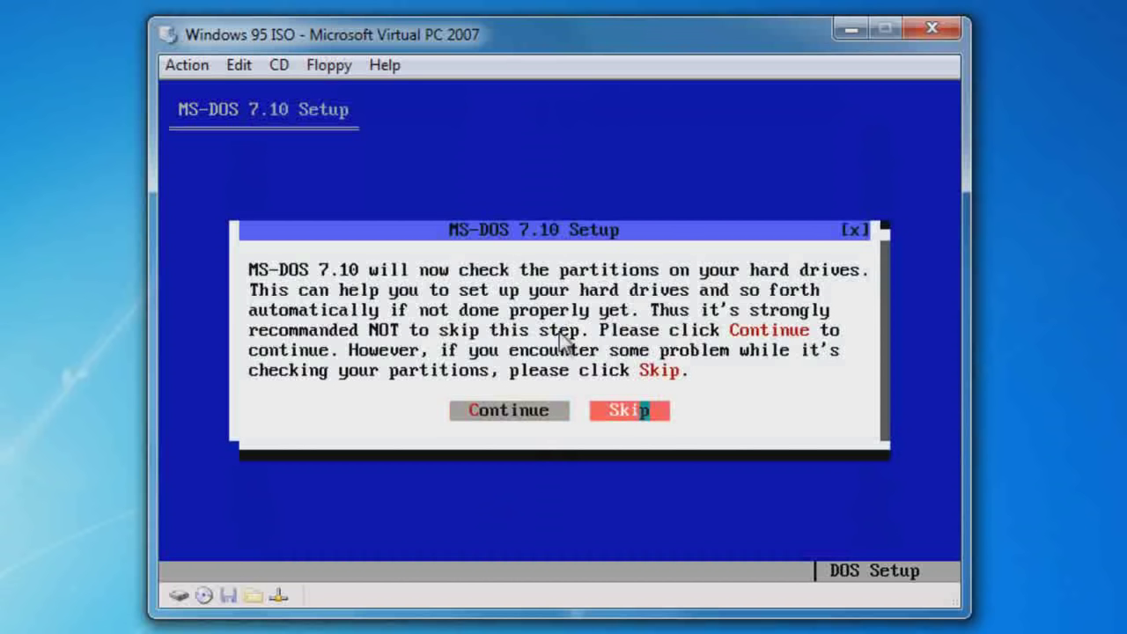
pyautogui.click(514, 411)
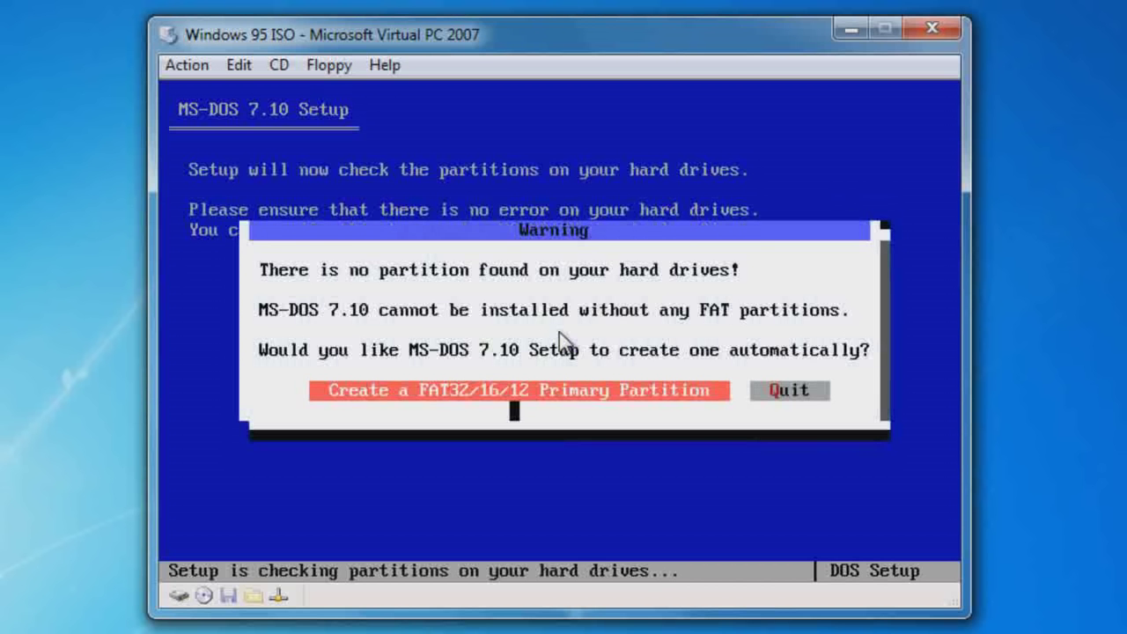
pyautogui.click(543, 389)
pyautogui.click(544, 375)
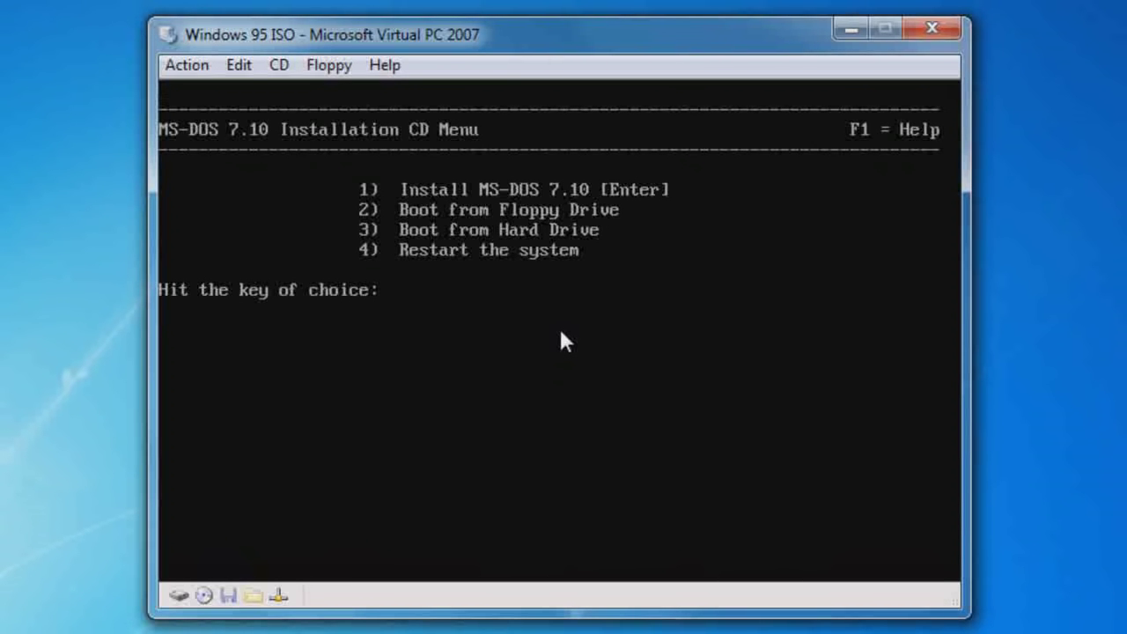
# - Agree to the licence, skip the partition check, keep the MBR, and install to C:\DOS71
pyautogui.press('Return')
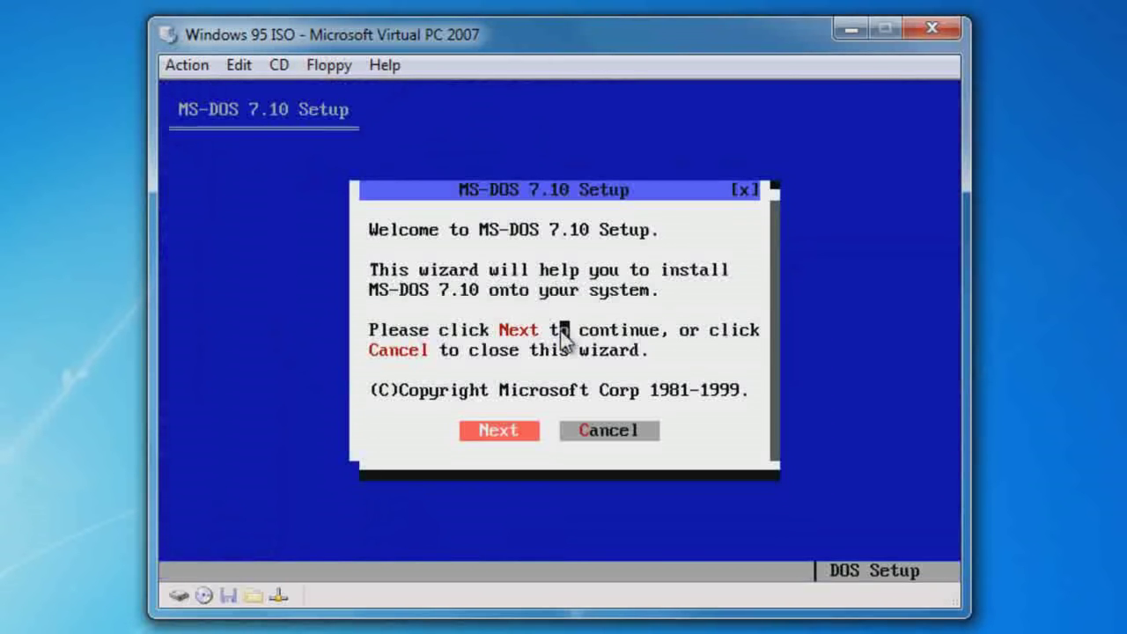
pyautogui.press('Return')
pyautogui.press('Return')
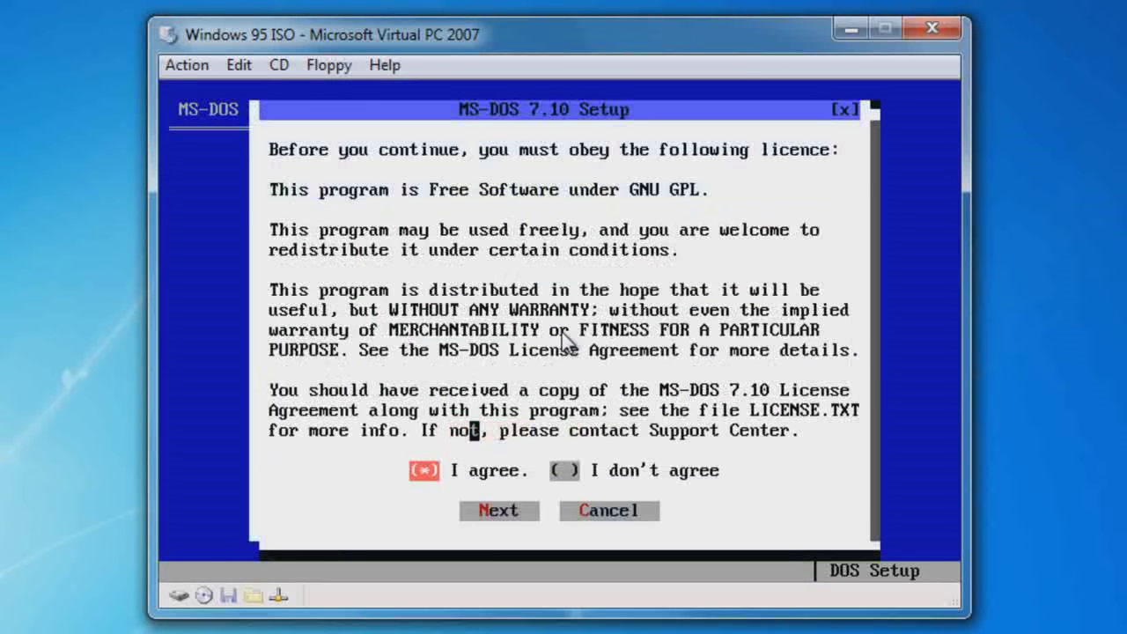
pyautogui.press('Tab')
pyautogui.press('Return')
pyautogui.press('Tab')
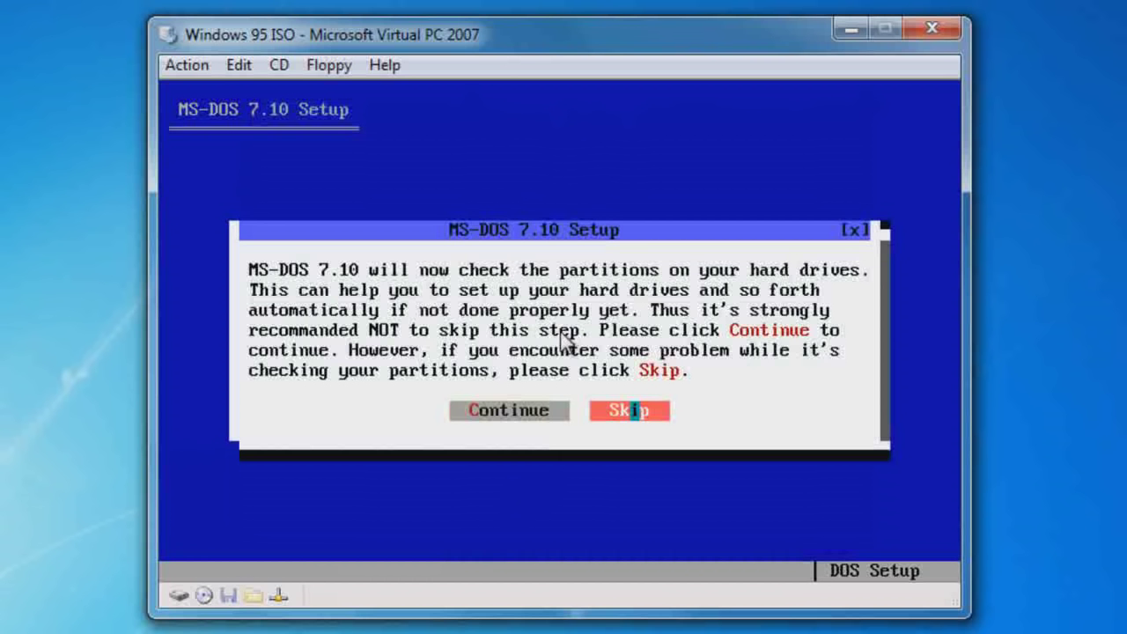
pyautogui.press('Return')
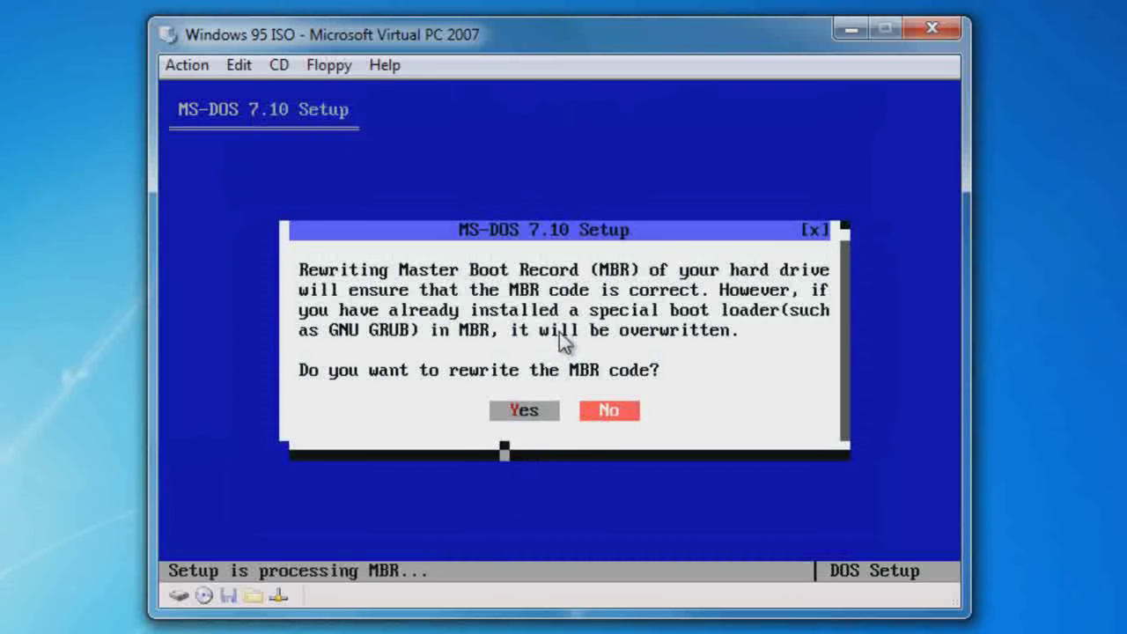
pyautogui.press('Return')
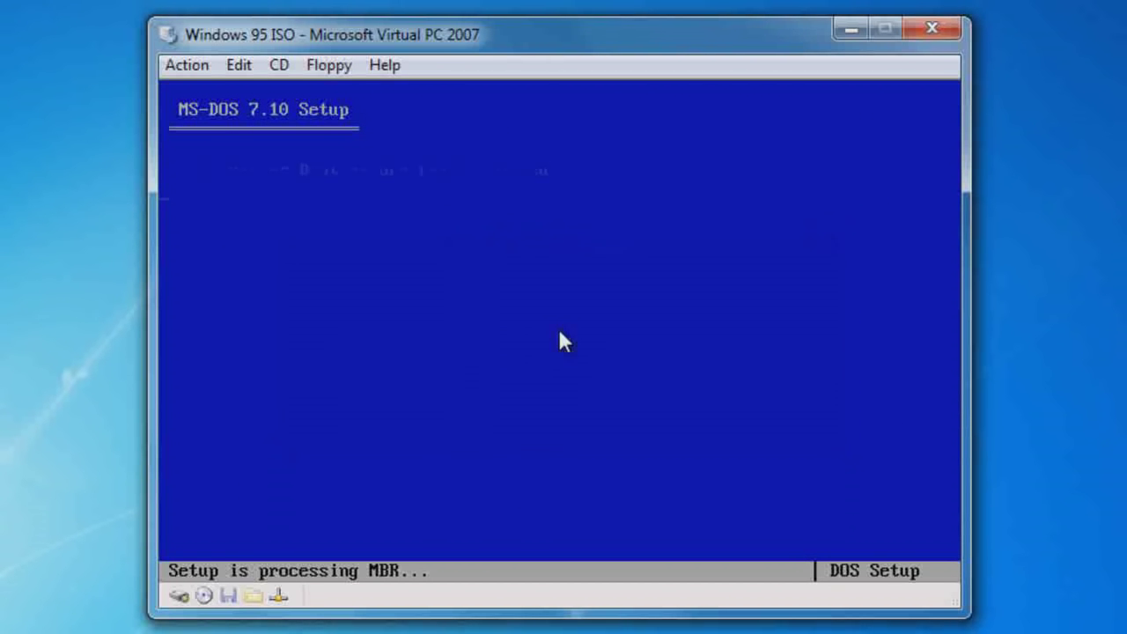
pyautogui.press('Return')
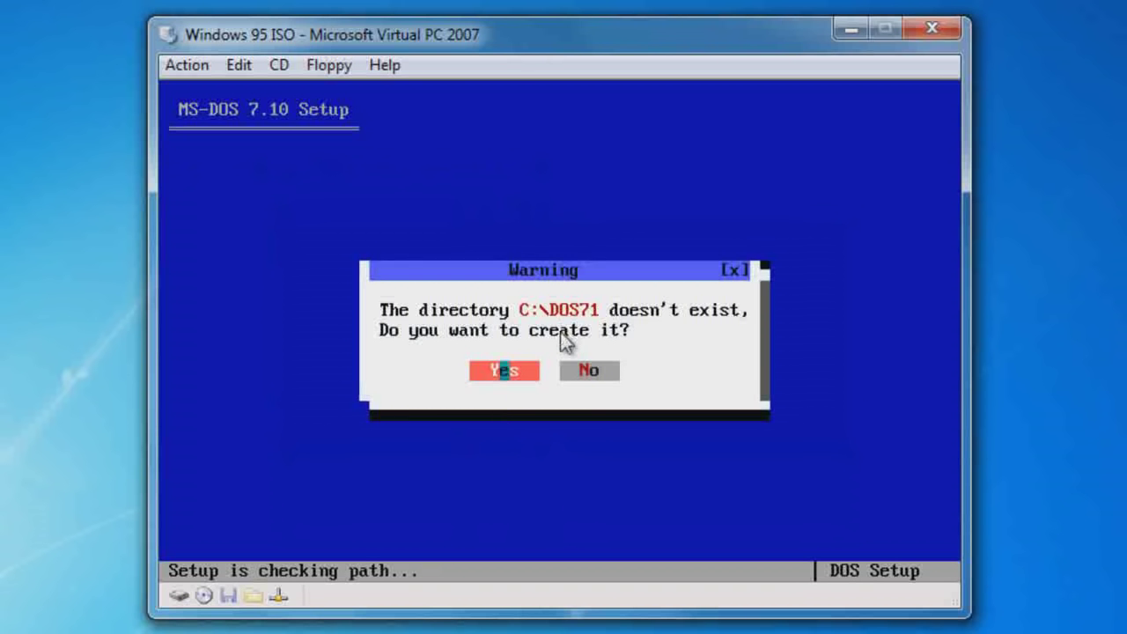
pyautogui.press('Return')
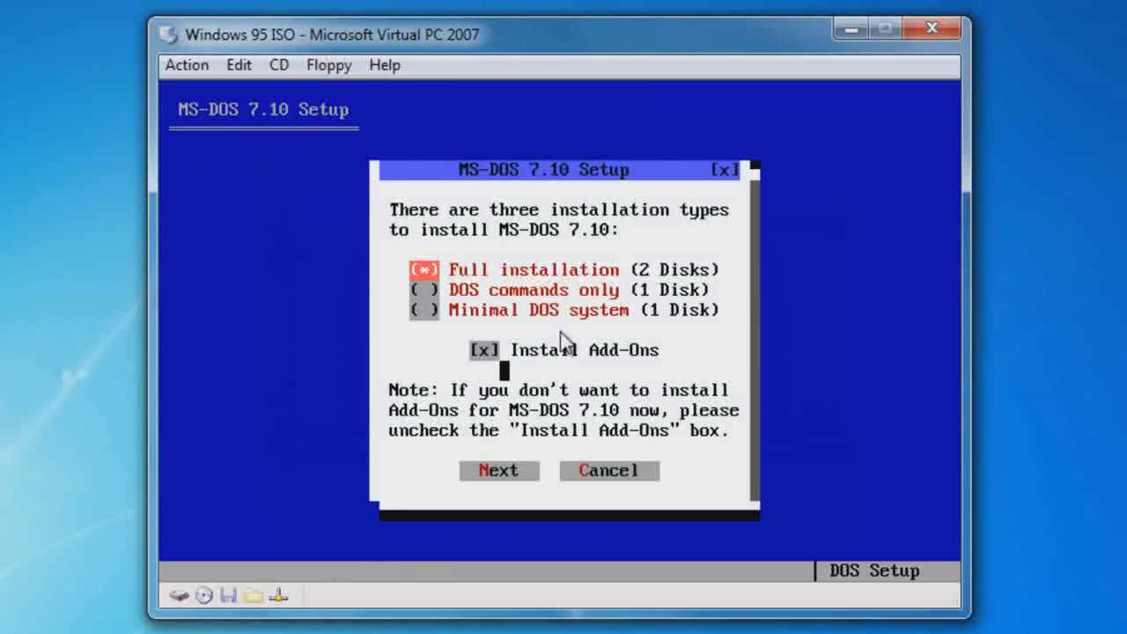
# - Run a full installation without add-ons but with AccessDOS
pyautogui.press('Tab')
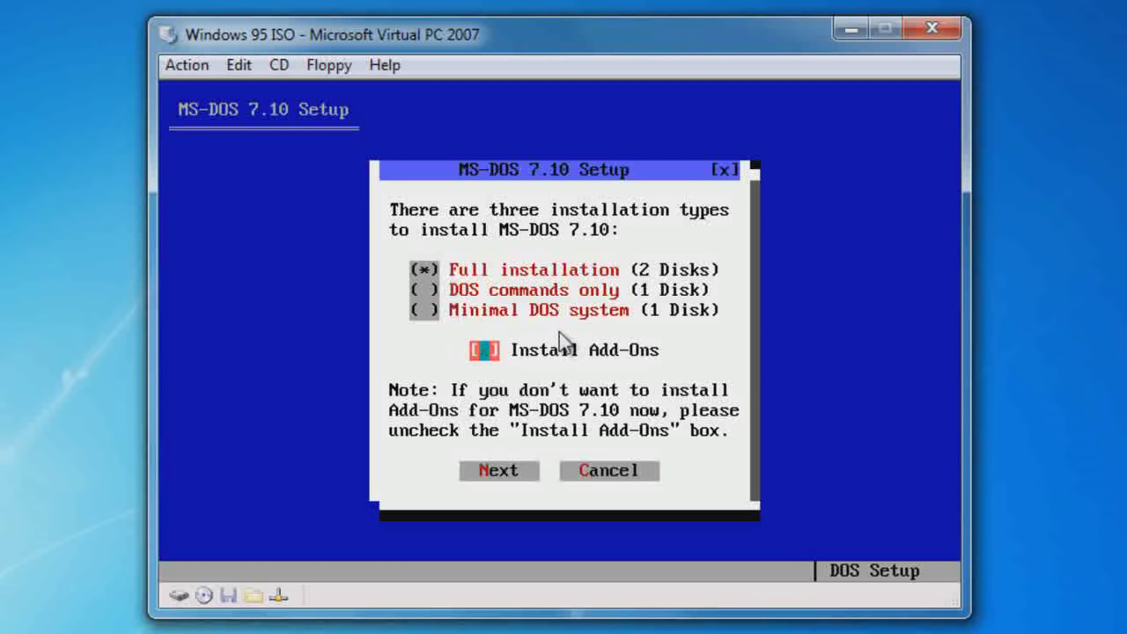
pyautogui.click(483, 350)
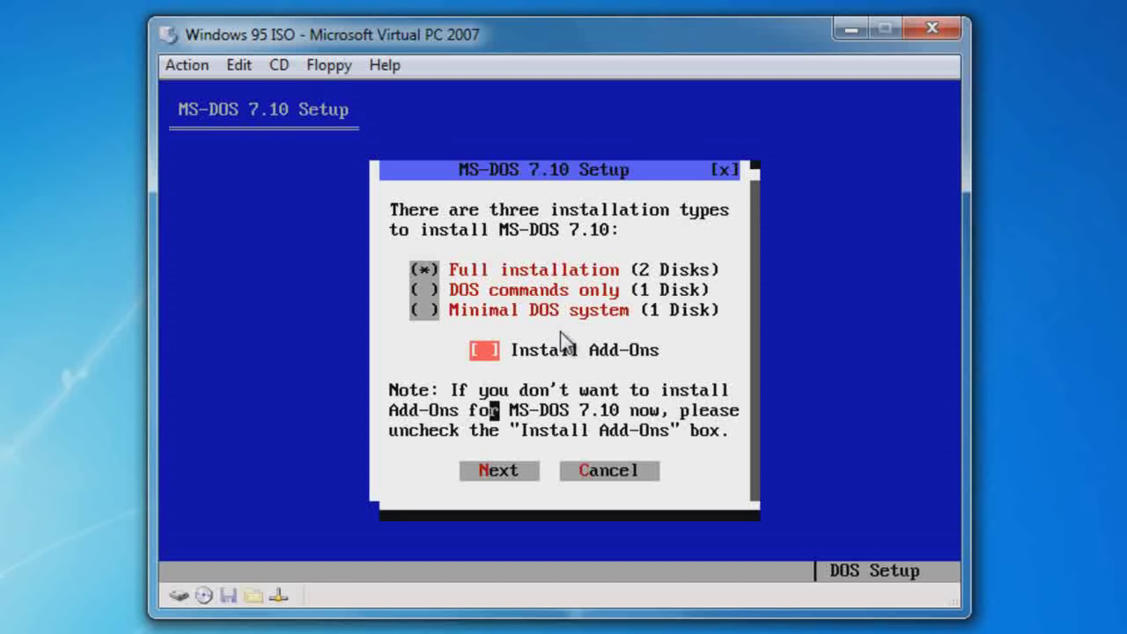
pyautogui.press('Tab')
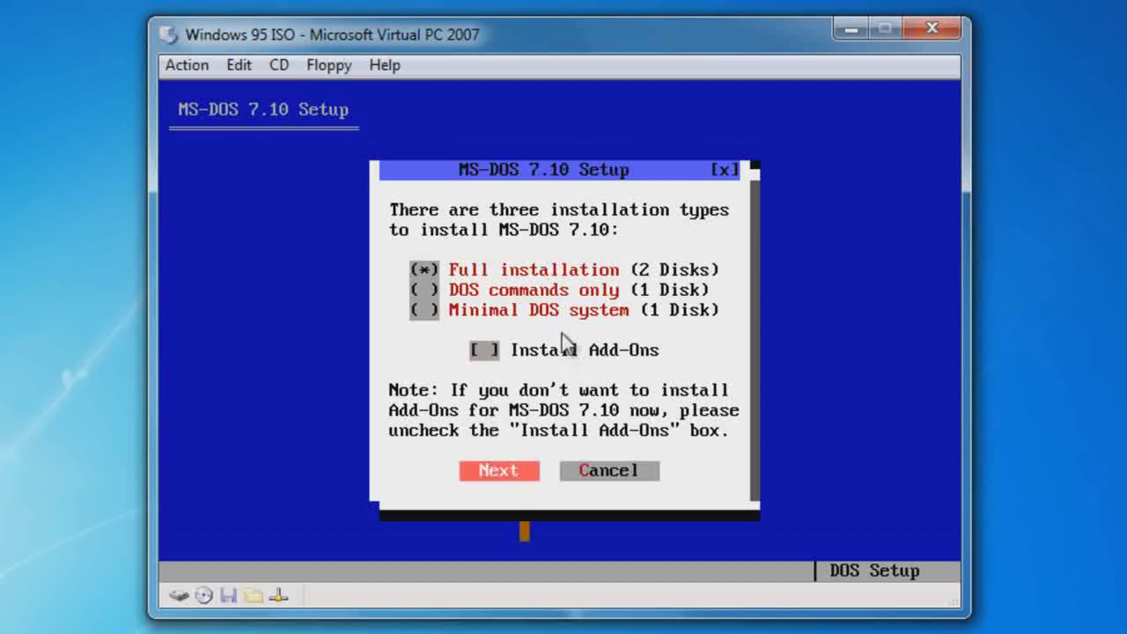
pyautogui.click(513, 471)
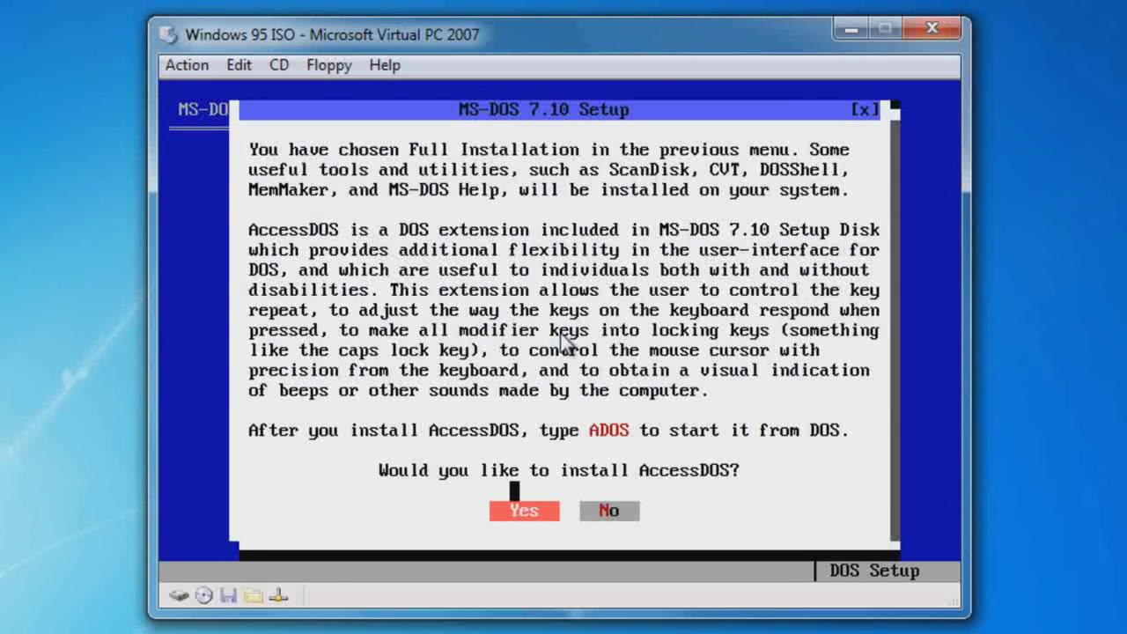
pyautogui.click(525, 511)
pyautogui.click(428, 469)
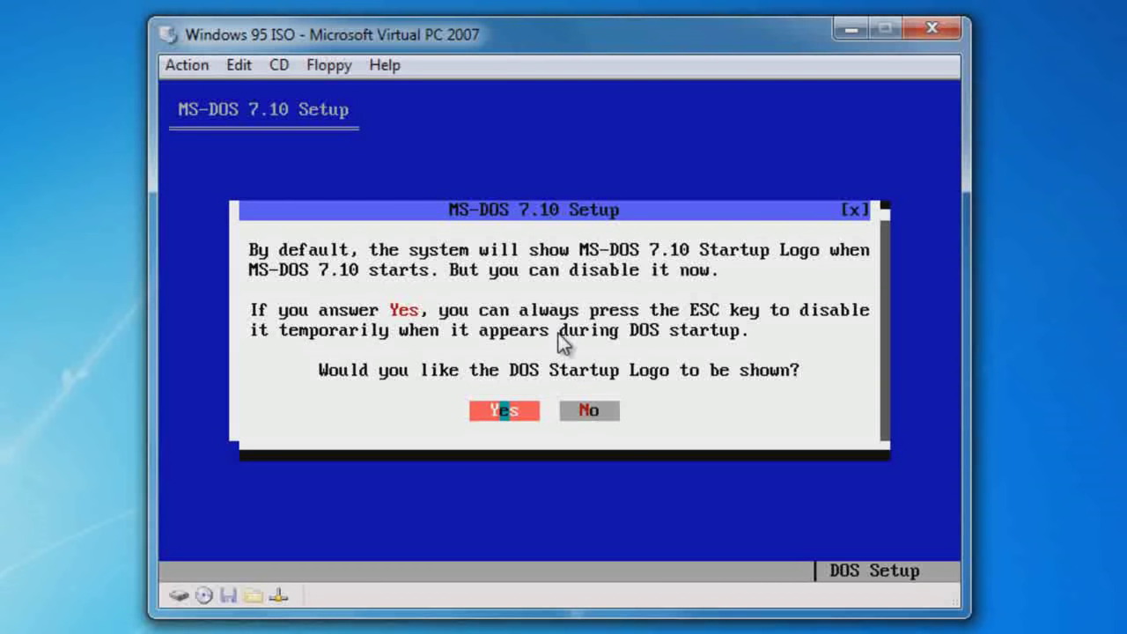
# - Choose startup options: logo shown, no boot log, UMB and EMS, CD drivers, default programs and code page
pyautogui.press('Return')
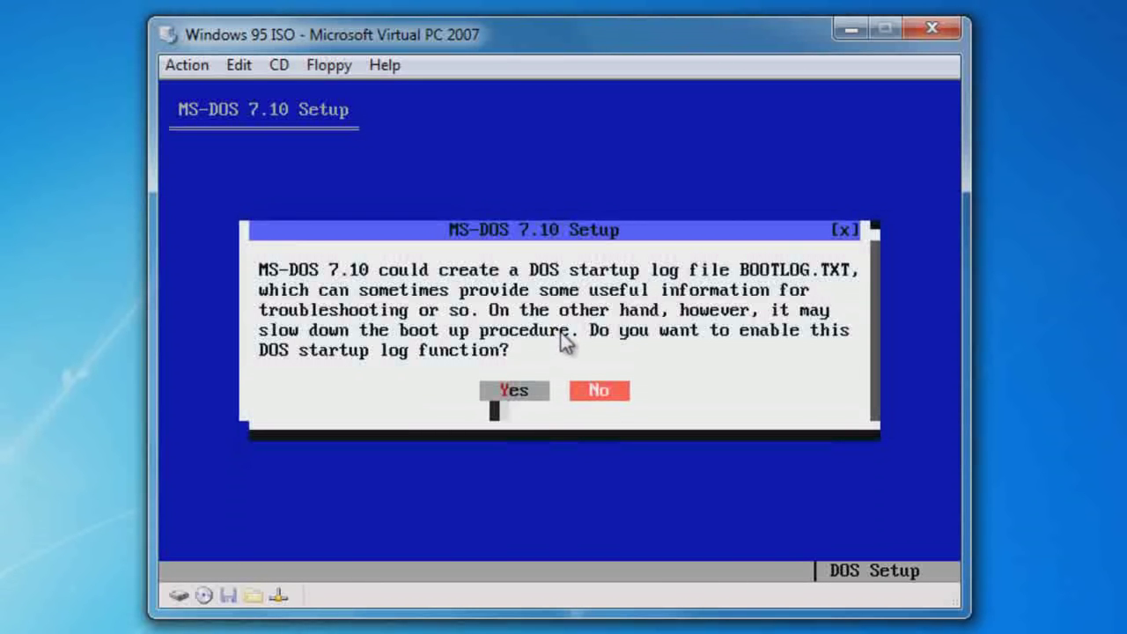
pyautogui.press('Return')
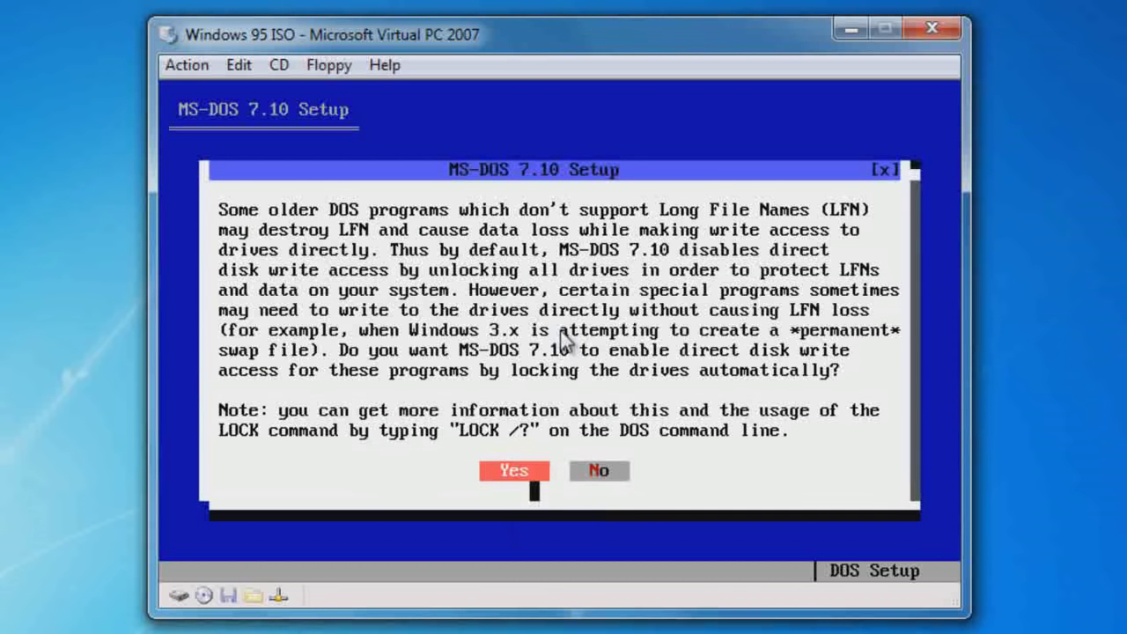
pyautogui.press('Return')
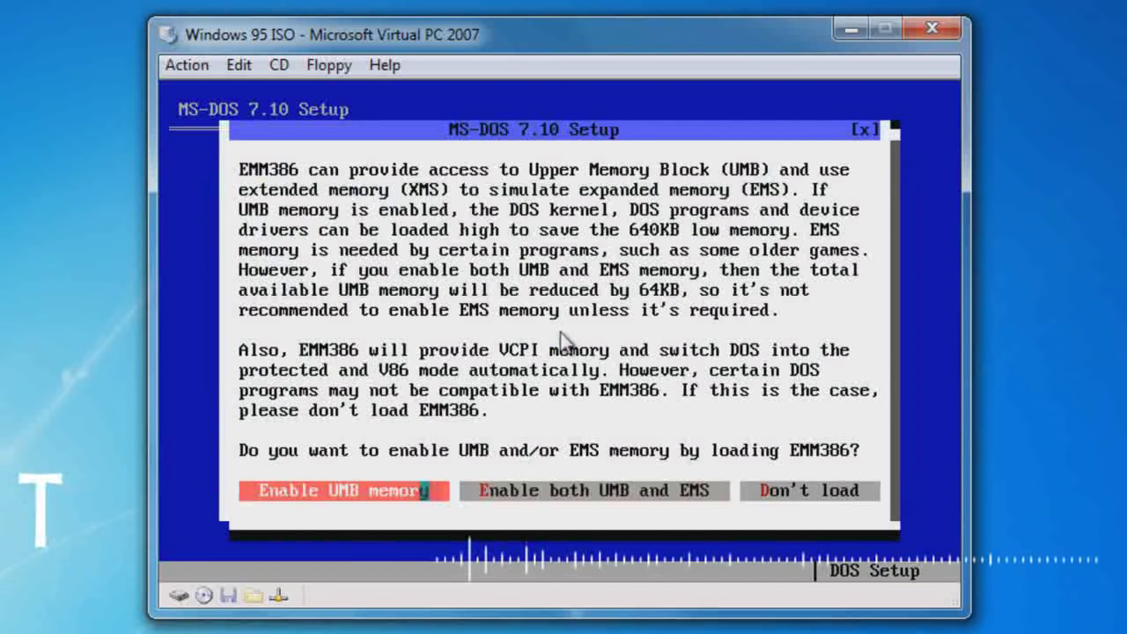
pyautogui.press('Right')
pyautogui.press('Return')
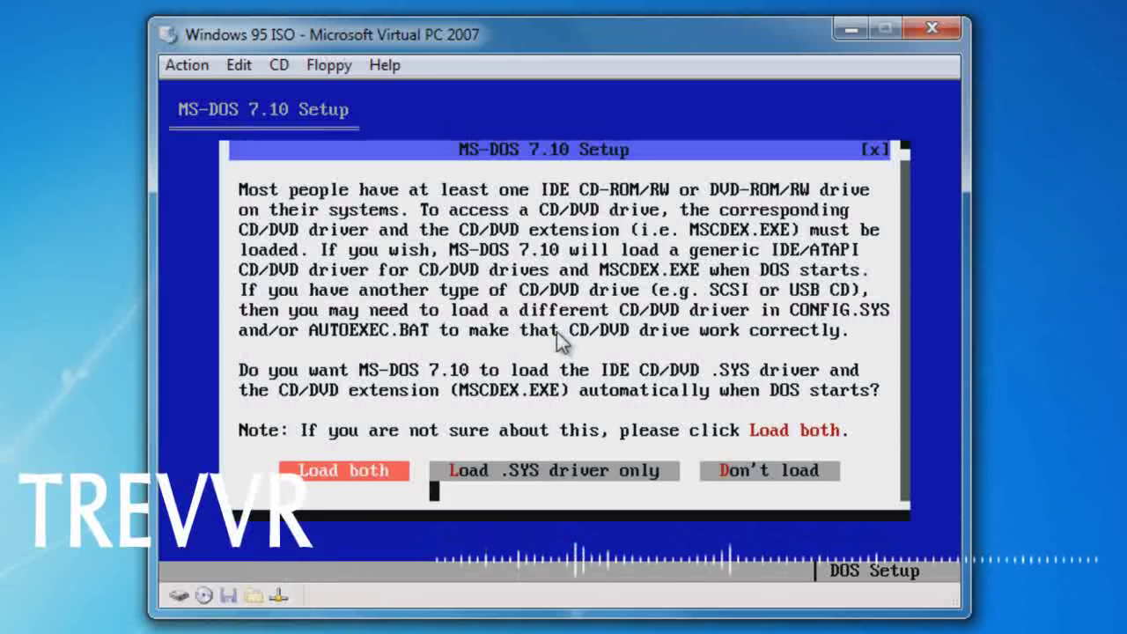
pyautogui.press('Return')
pyautogui.press('Tab')
pyautogui.hotkey('shift', 'Tab')
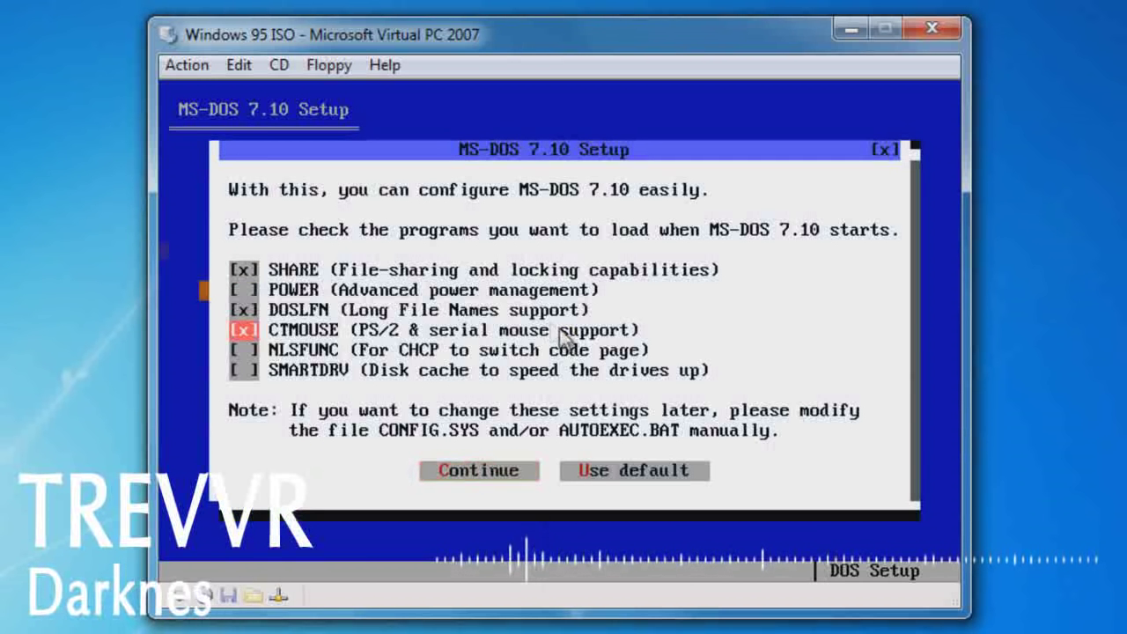
pyautogui.press('Tab')
pyautogui.press('Tab')
pyautogui.press('Return')
pyautogui.press('Tab')
pyautogui.press('Tab')
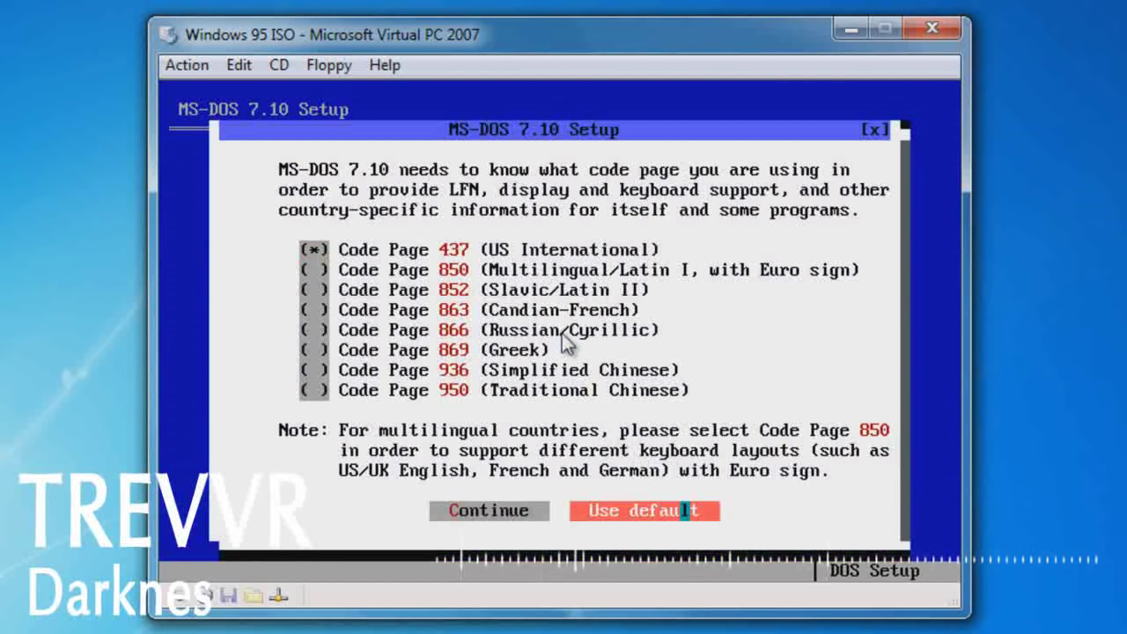
pyautogui.press('Return')
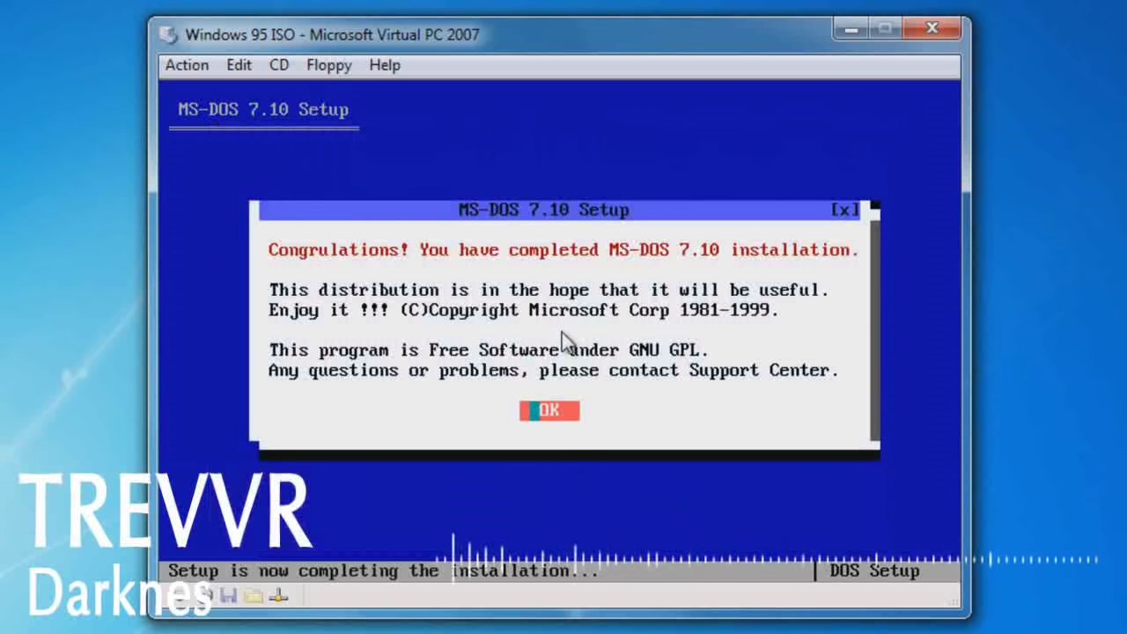
pyautogui.press('Return')
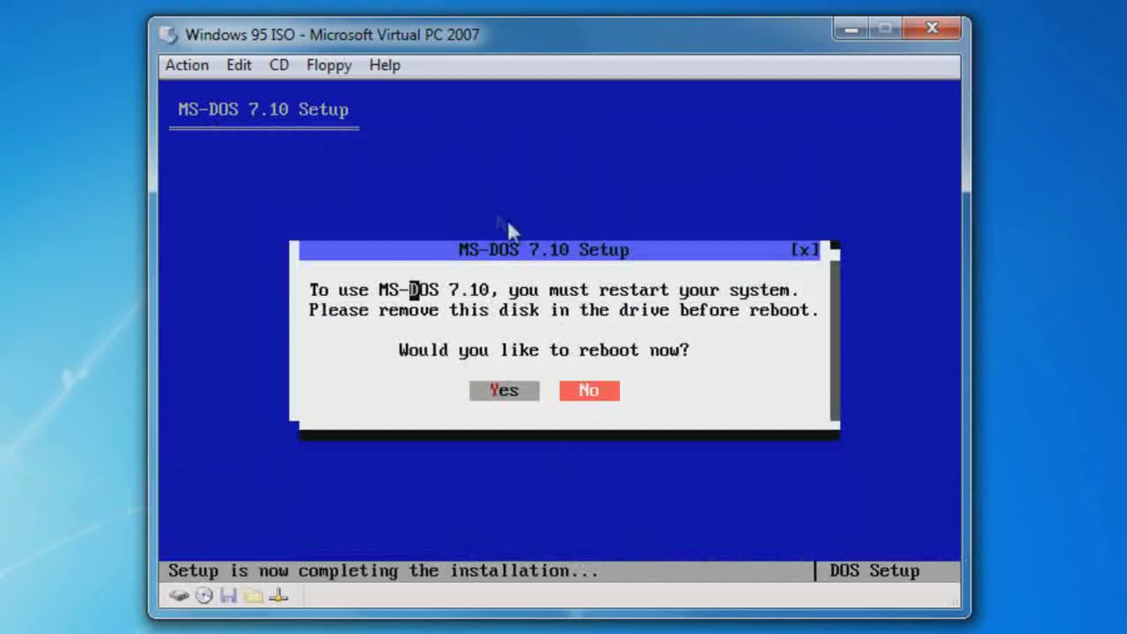
# - Release the DOS71CD.ISO disc and reboot the virtual machine
pyautogui.click(278, 65)
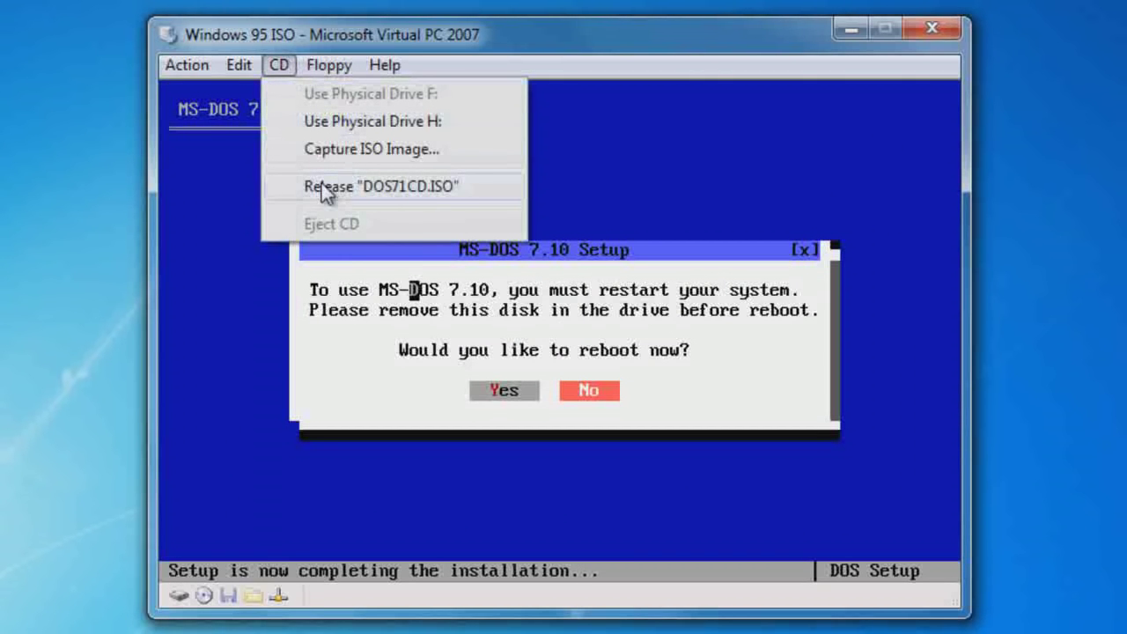
pyautogui.click(352, 186)
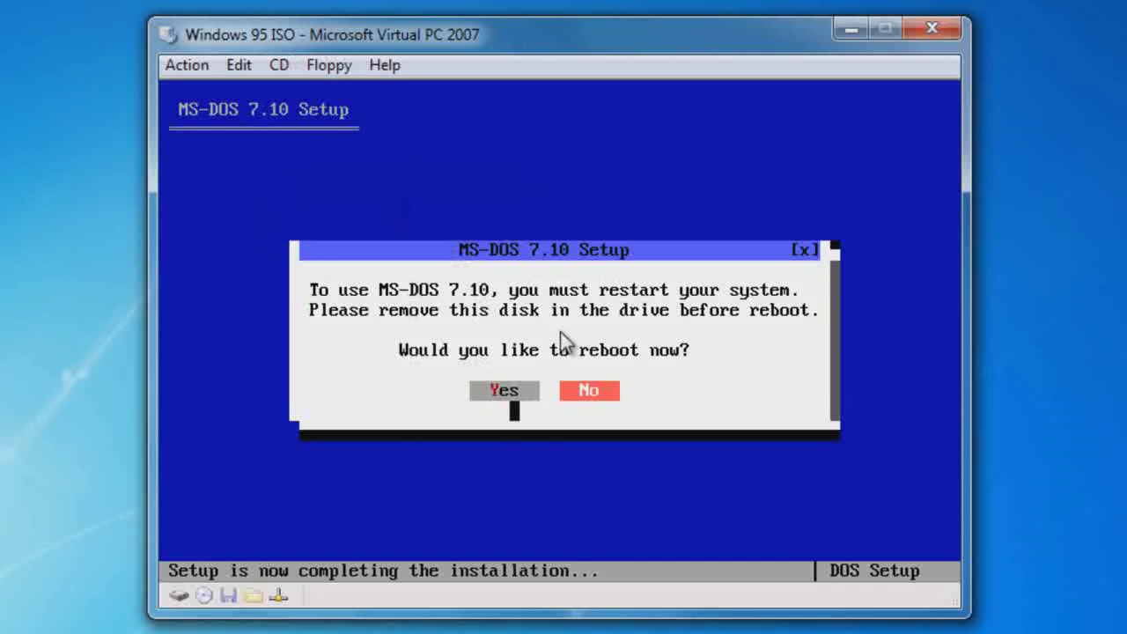
pyautogui.click(515, 403)
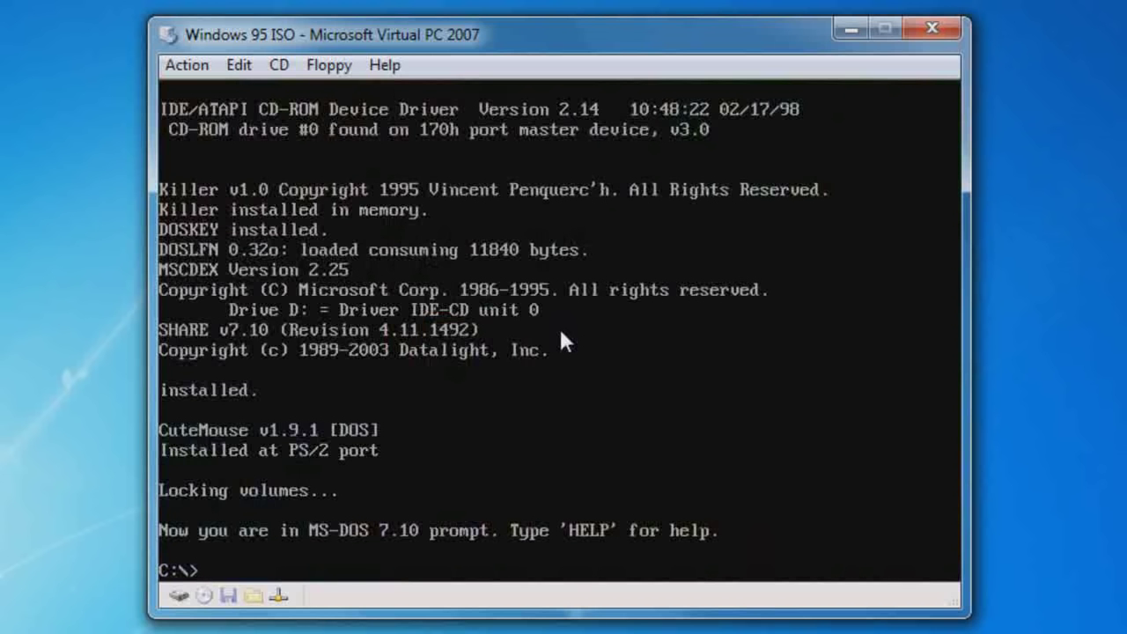
# - Capture the Win_95 ISO image from the '1995 - Windows 95' folder
pyautogui.click(250, 68)
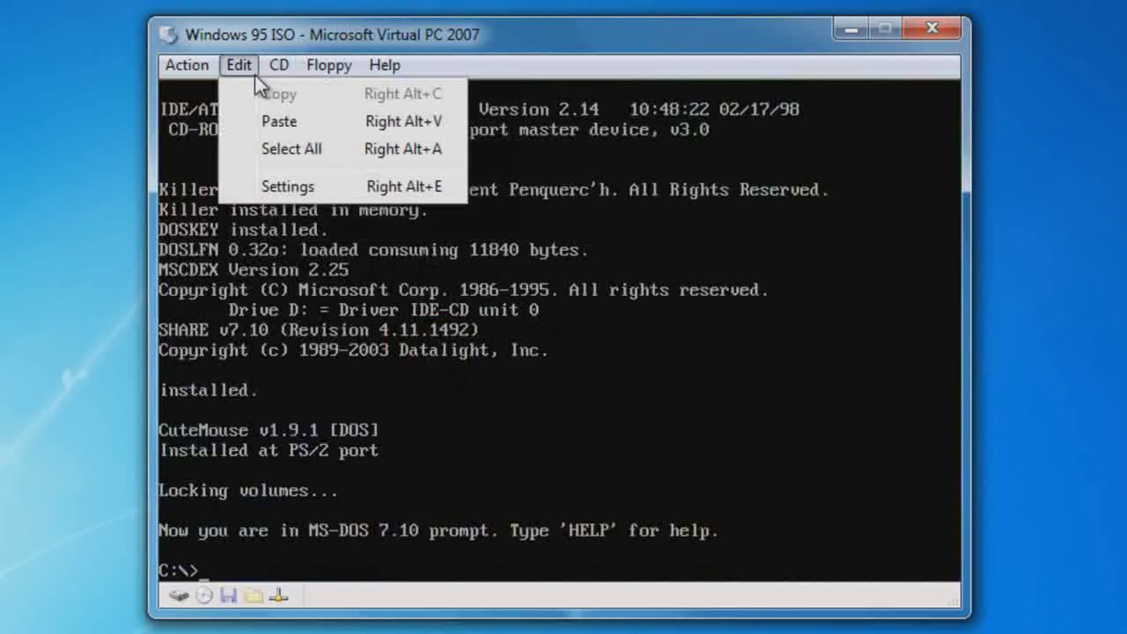
pyautogui.moveTo(279, 65)
pyautogui.click(307, 149)
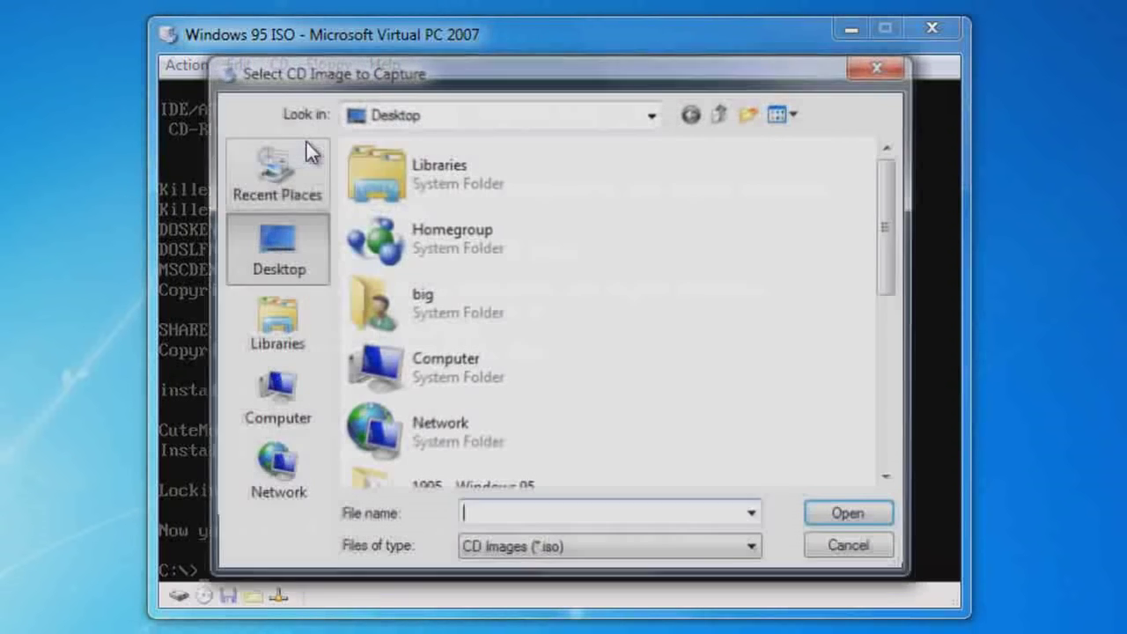
pyautogui.scroll(-5, 718, 355)
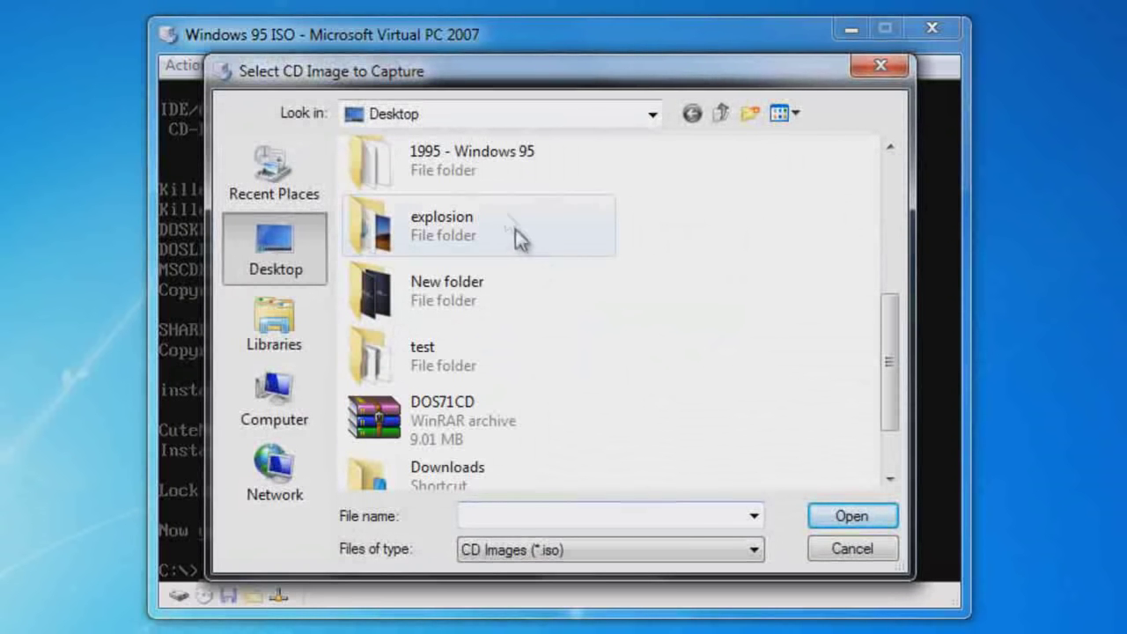
pyautogui.doubleClick(438, 174)
pyautogui.doubleClick(434, 177)
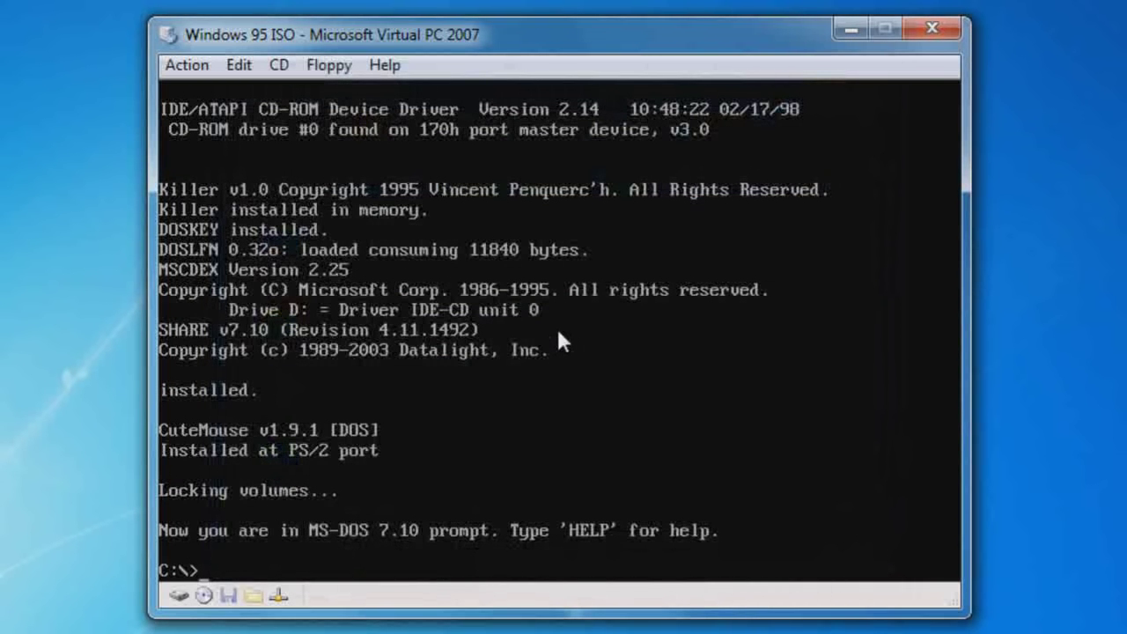
# - Run setup from drive D:, continuing past the system check and ScanDisk warning
pyautogui.write('d:')
pyautogui.press('Return')
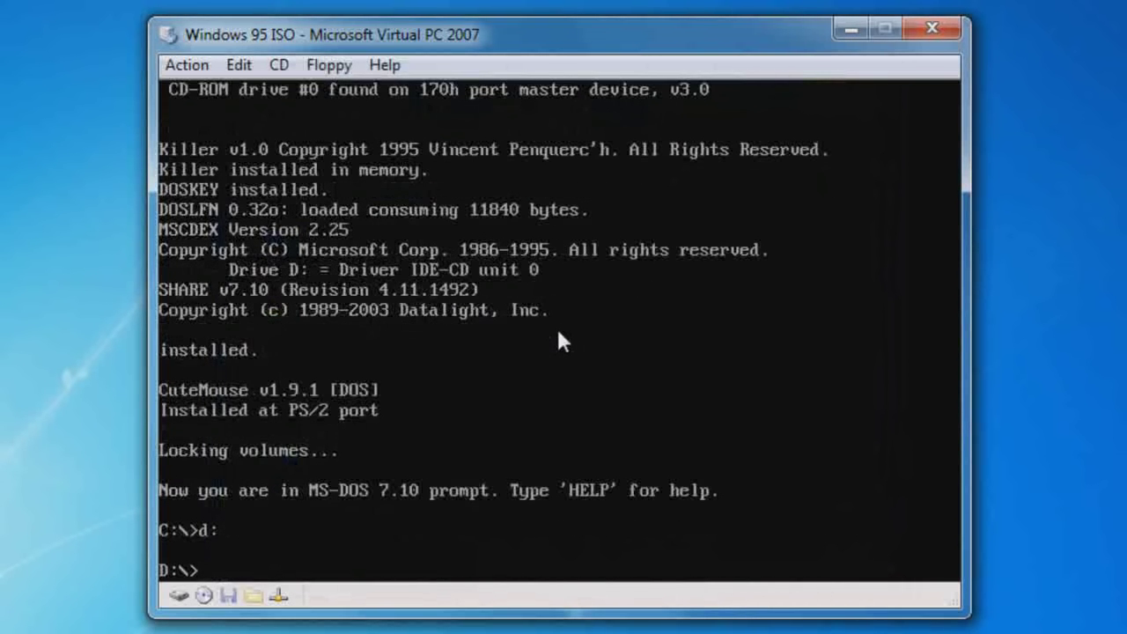
pyautogui.write('setup')
pyautogui.press('Return')
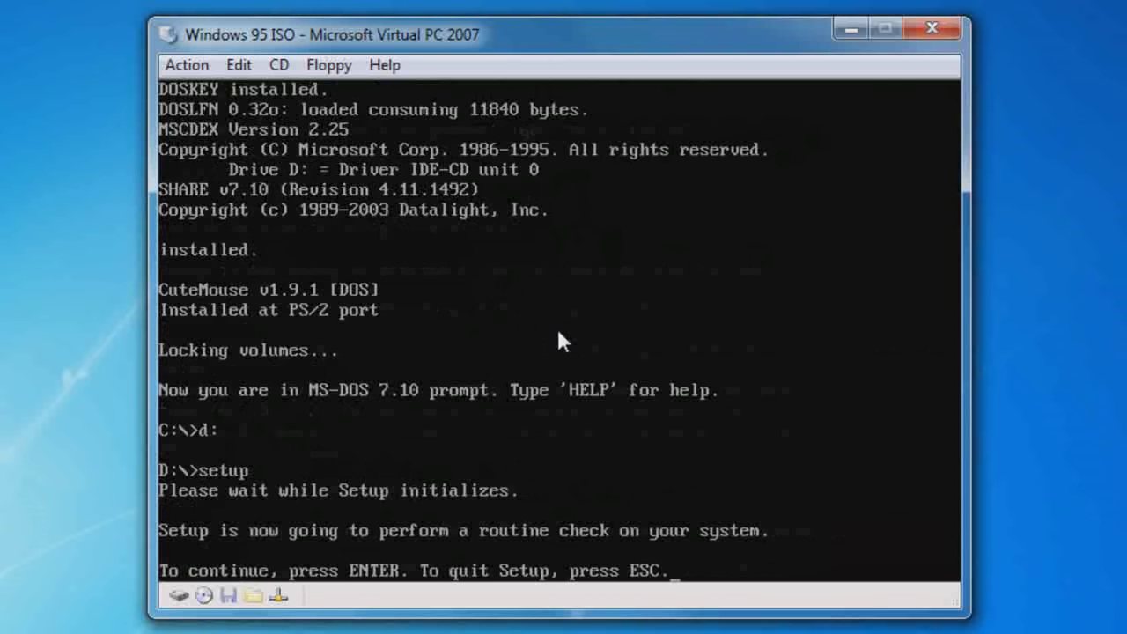
pyautogui.press('Return')
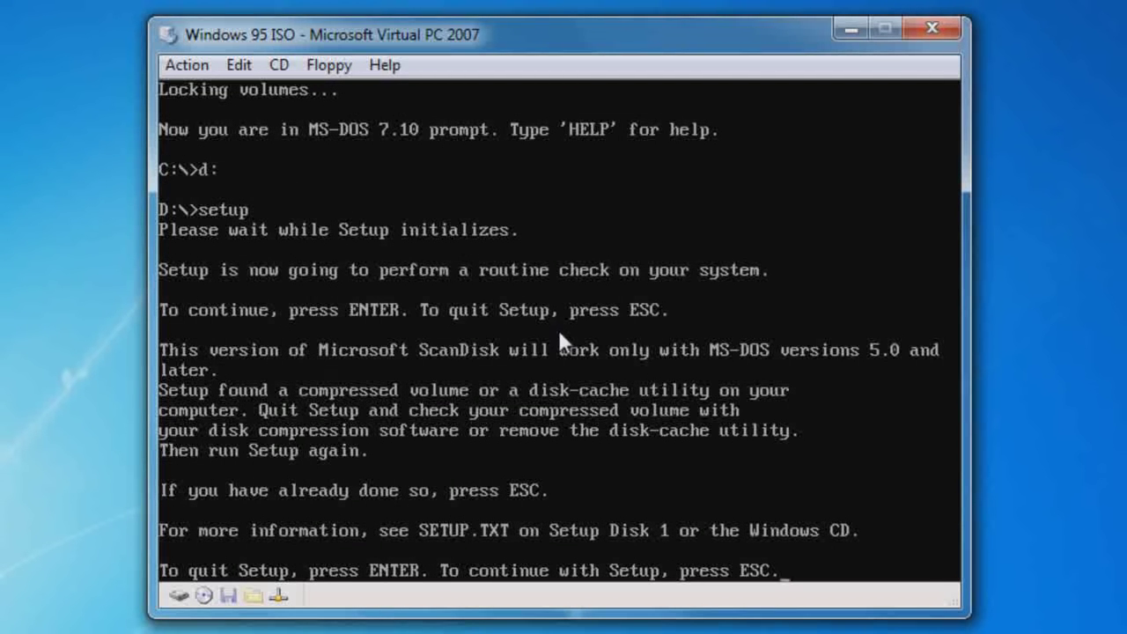
pyautogui.press('Escape')
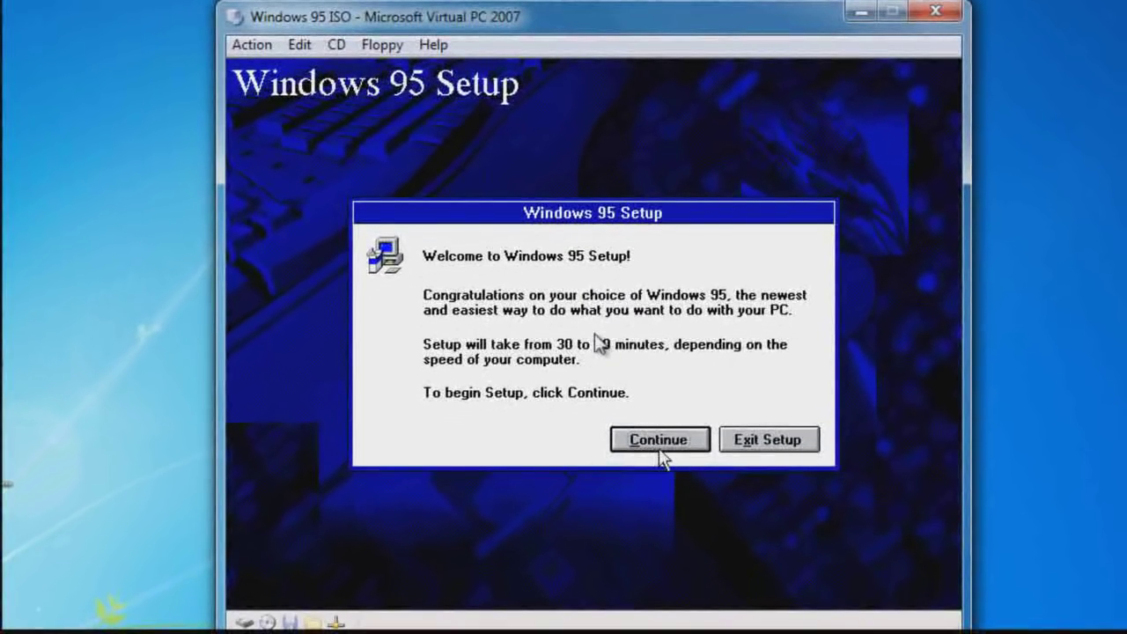
# - Continue from the Windows 95 Setup welcome dialog
pyautogui.click(659, 447)
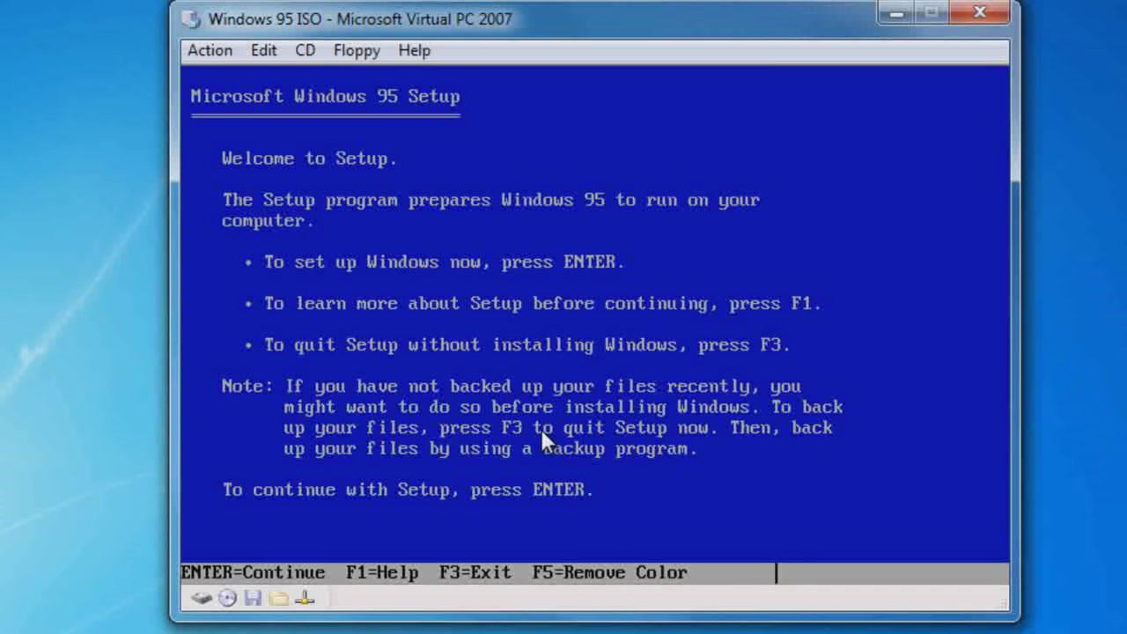
# - Let Setup configure the unallocated space, restart, and run its routine system check
pyautogui.press('Return')
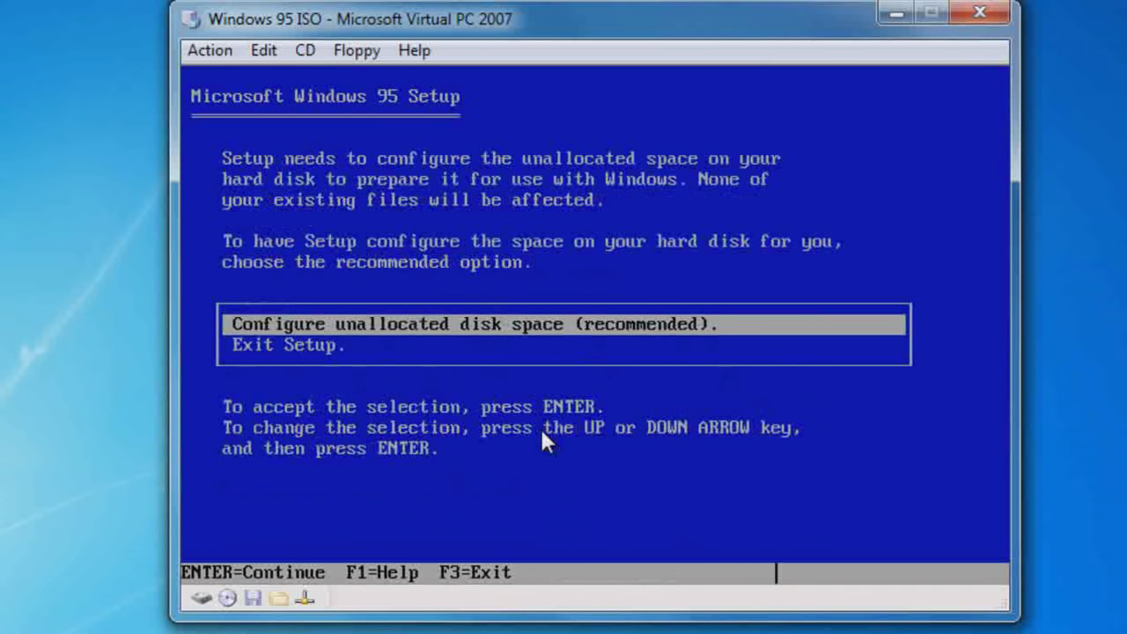
pyautogui.press('Return')
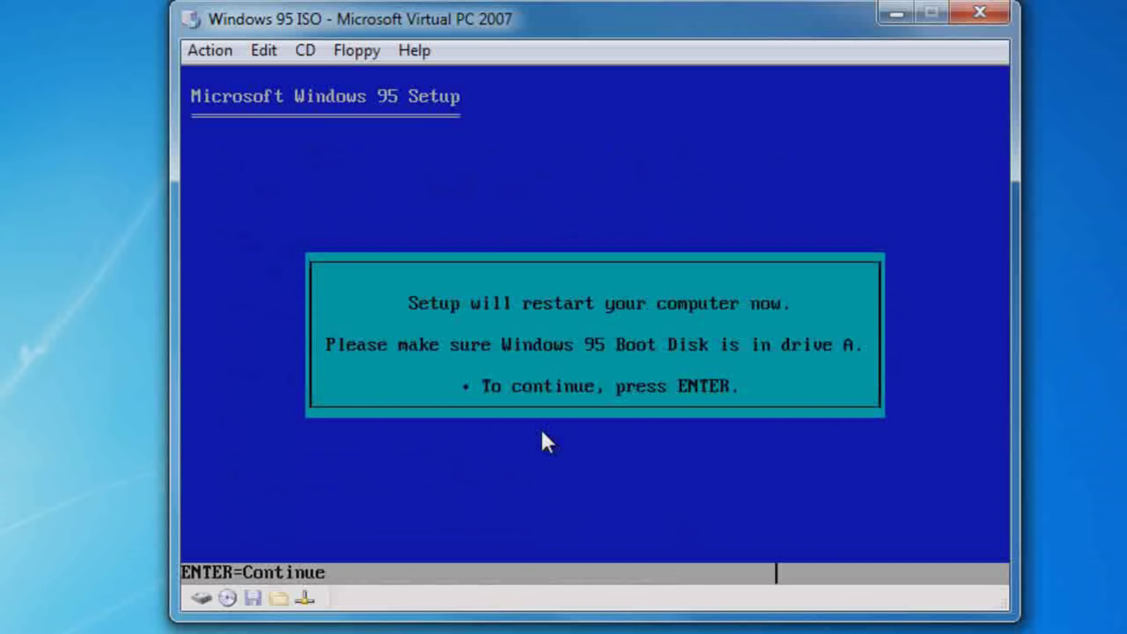
pyautogui.press('Return')
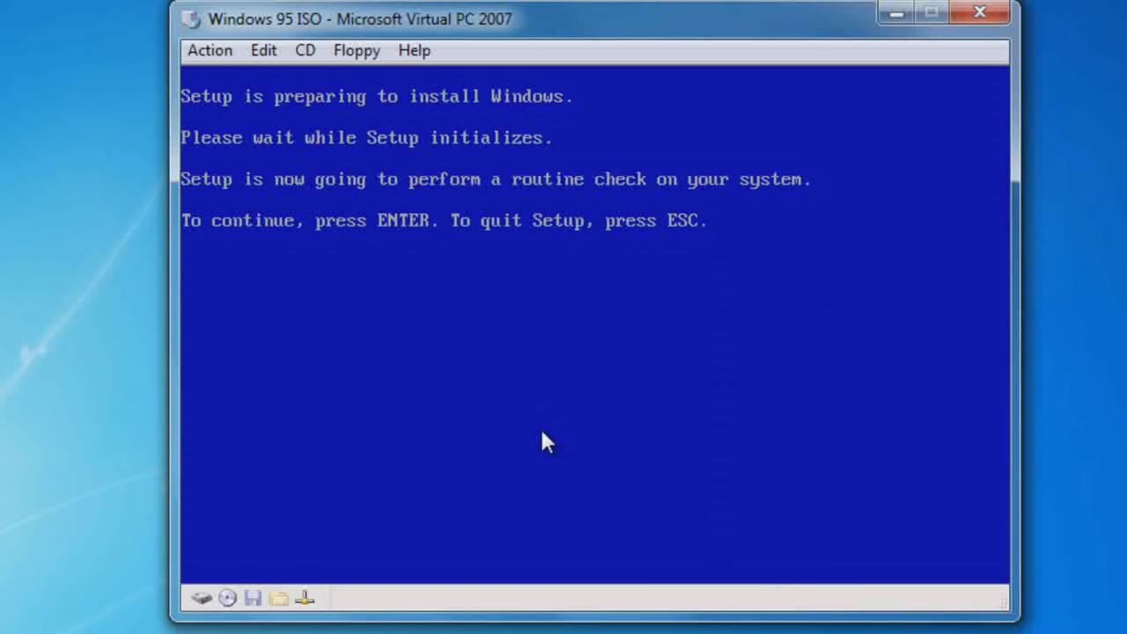
pyautogui.press('Return')
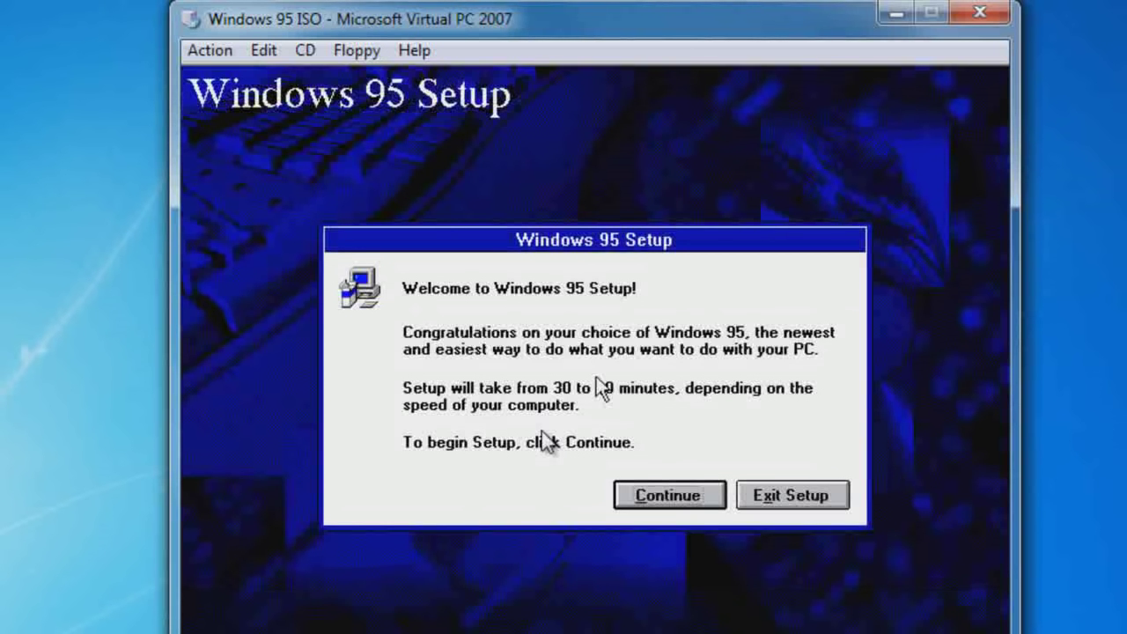
# - Accept the licence agreement and keep C:\WINDOWS as the install folder
pyautogui.click(671, 495)
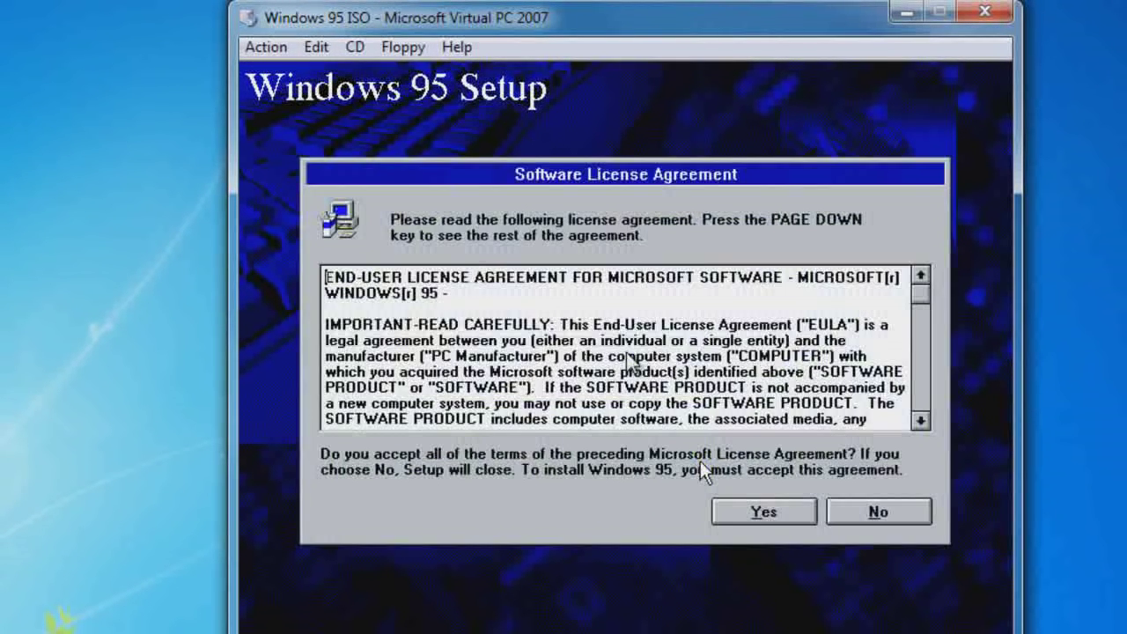
pyautogui.click(775, 514)
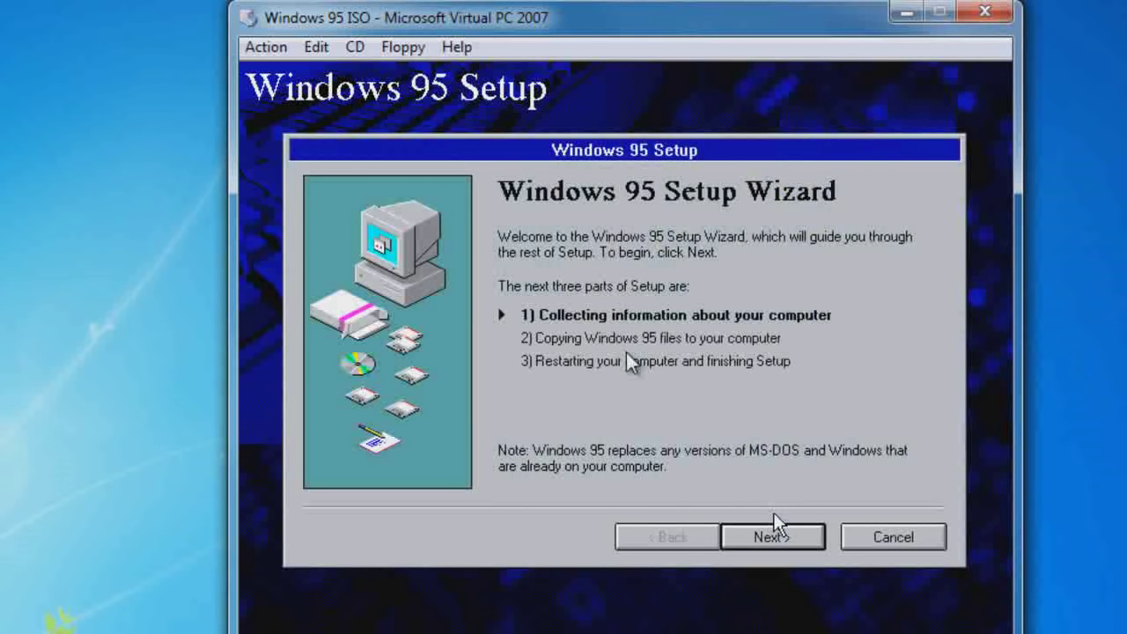
pyautogui.click(804, 534)
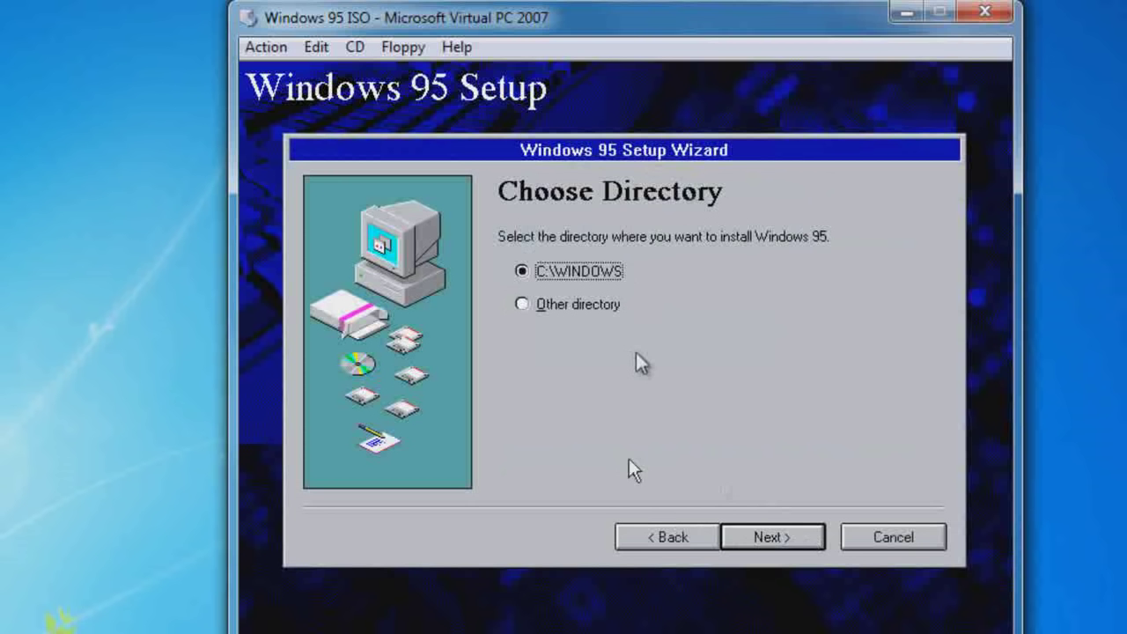
pyautogui.click(788, 538)
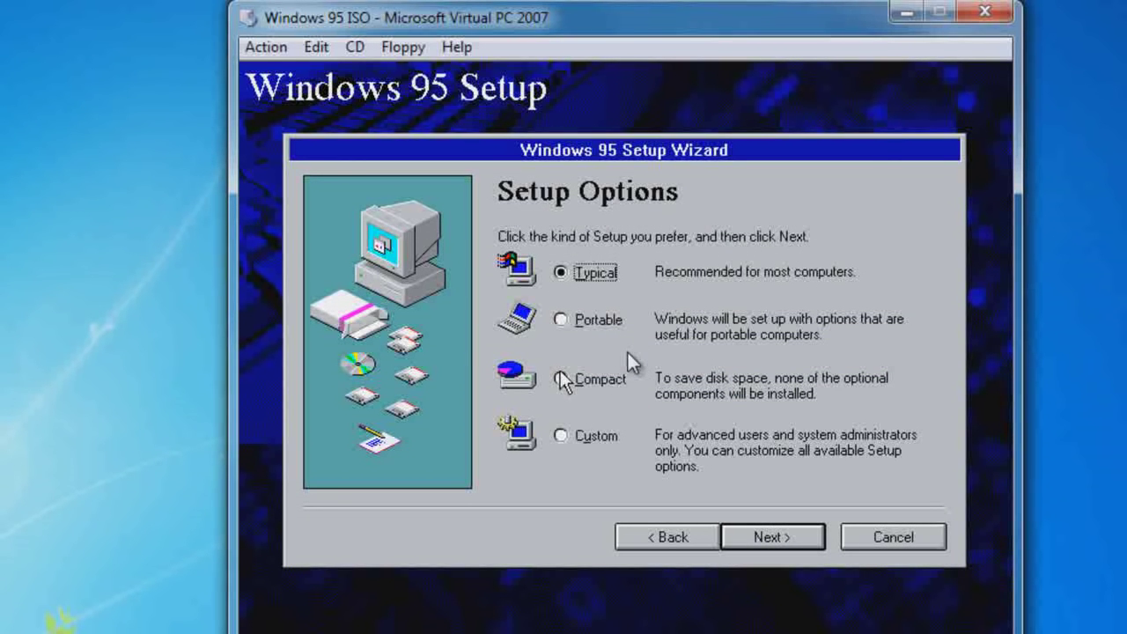
# - Choose the Custom setup type and move past Product Identification
pyautogui.click(555, 438)
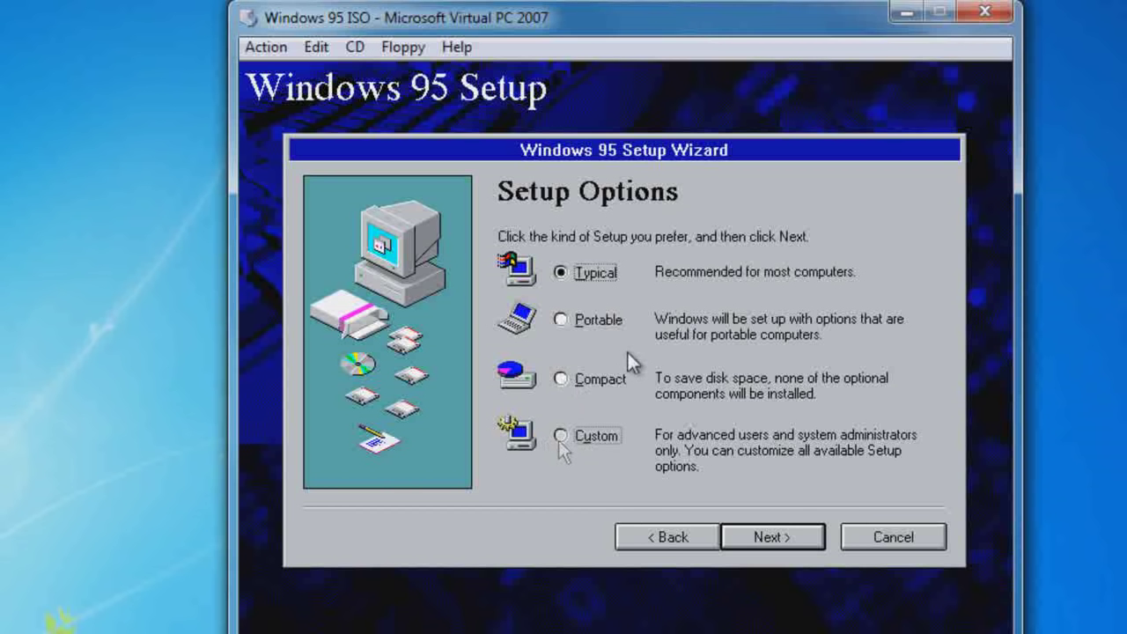
pyautogui.click(766, 531)
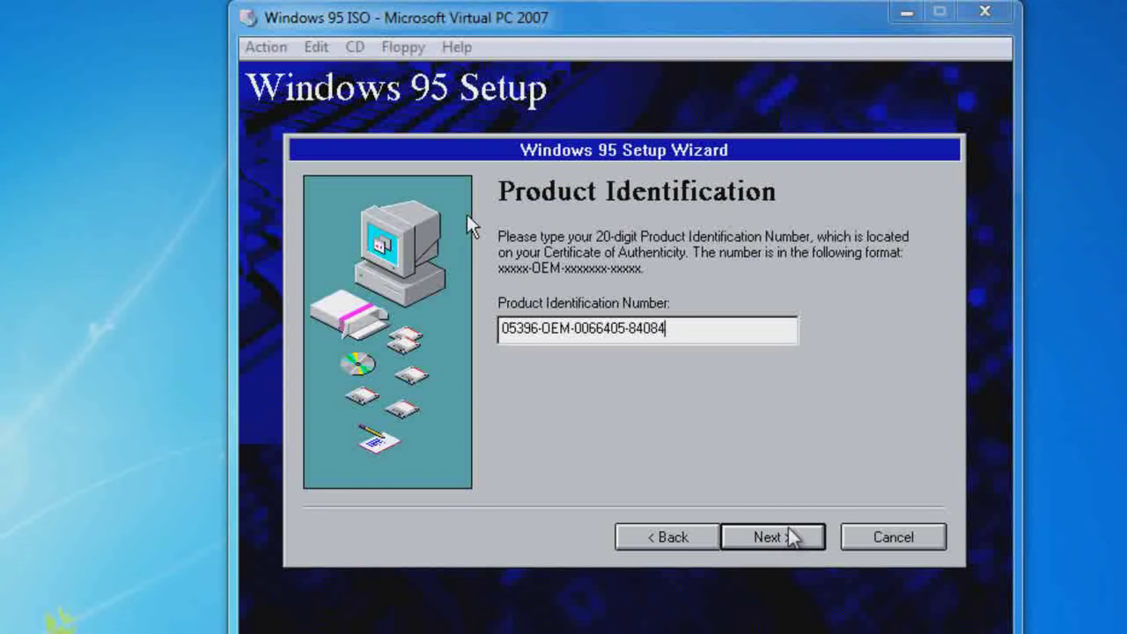
pyautogui.click(467, 214)
pyautogui.click(766, 537)
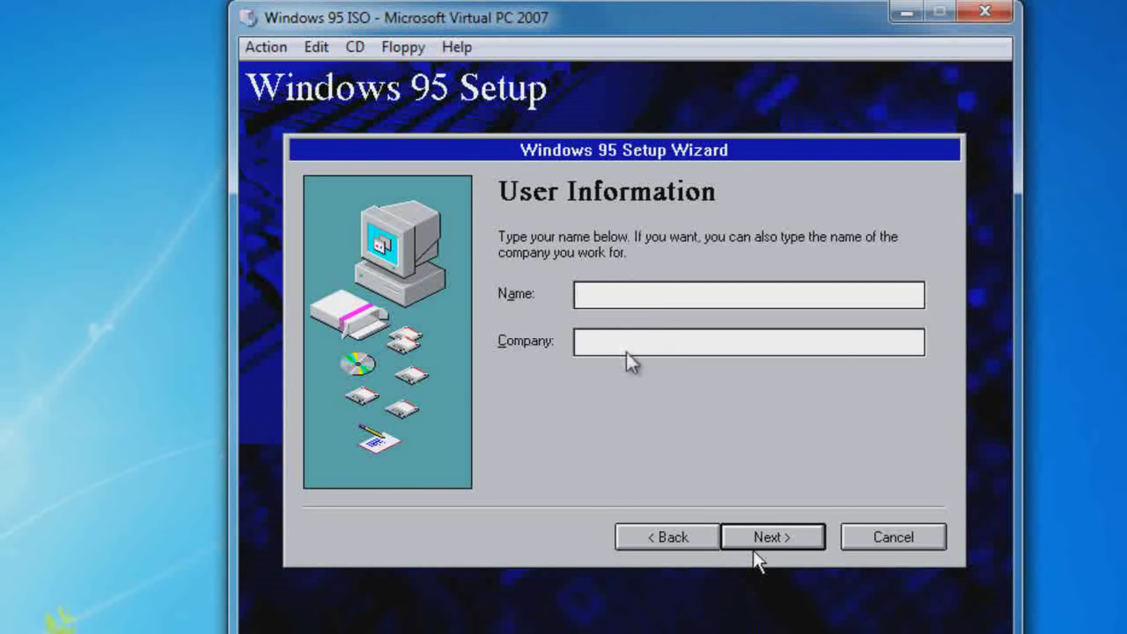
# - Enter the user's name in the Name field and confirm the user information
pyautogui.click(754, 551)
pyautogui.click(627, 398)
pyautogui.write('IMran')
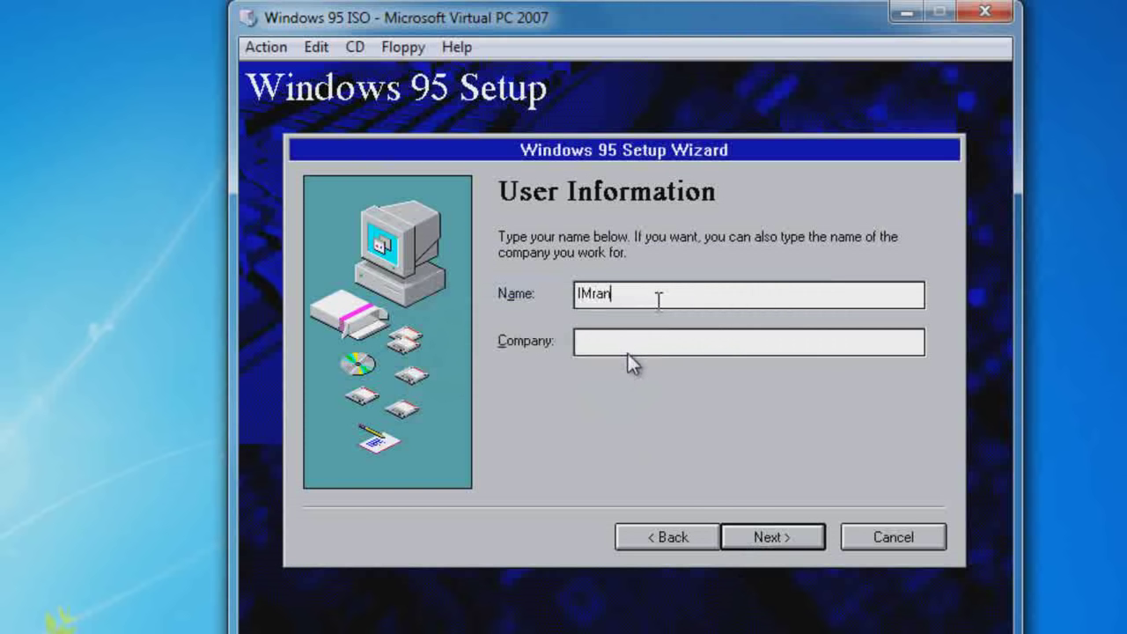
pyautogui.write('Im')
pyautogui.press('BackSpace')
pyautogui.press('BackSpace')
pyautogui.press('BackSpace')
pyautogui.press('BackSpace')
pyautogui.press('BackSpace')
pyautogui.press('BackSpace')
pyautogui.write('mran')
pyautogui.click(763, 539)
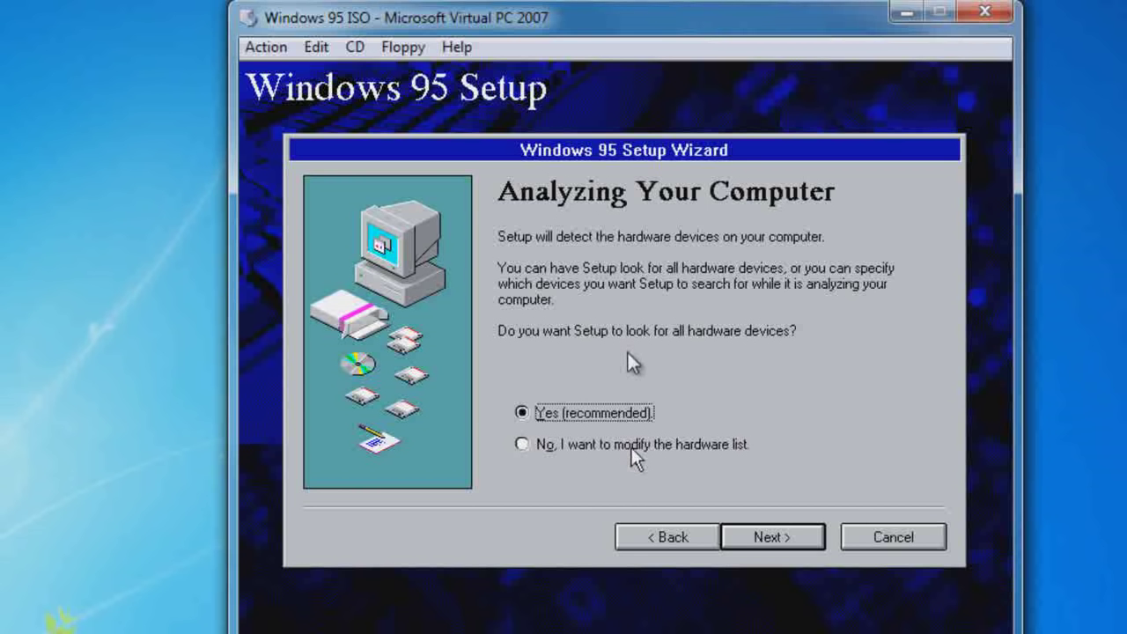
# - Tick Sound, MIDI, or Video Capture Card and Network Adapter for detection, then start hardware analysis
pyautogui.click(789, 535)
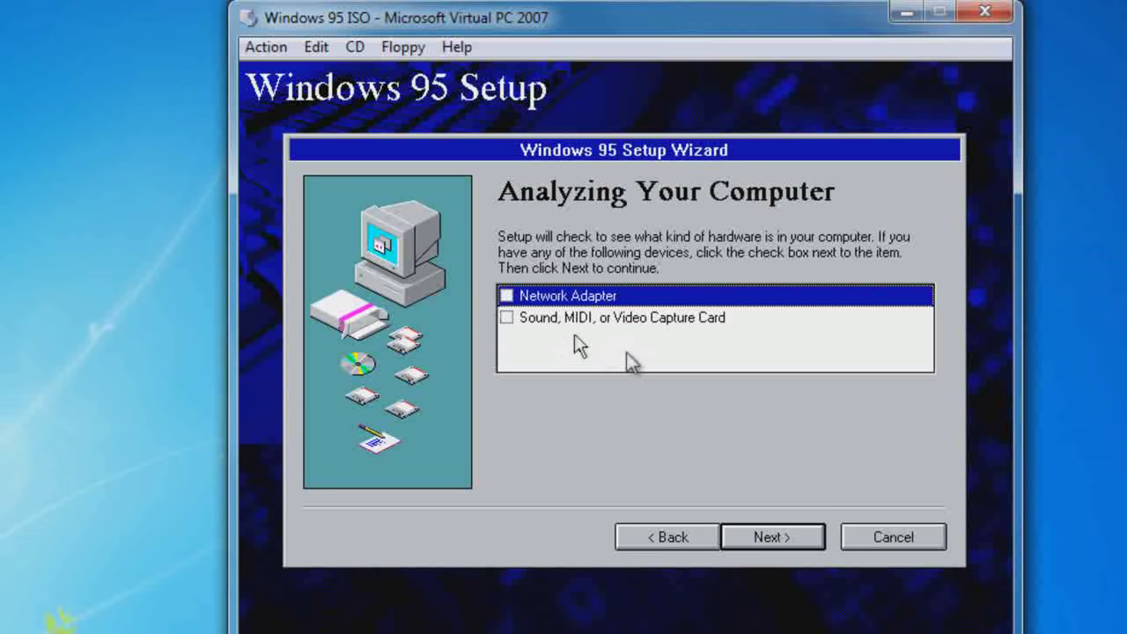
pyautogui.click(528, 326)
pyautogui.click(508, 318)
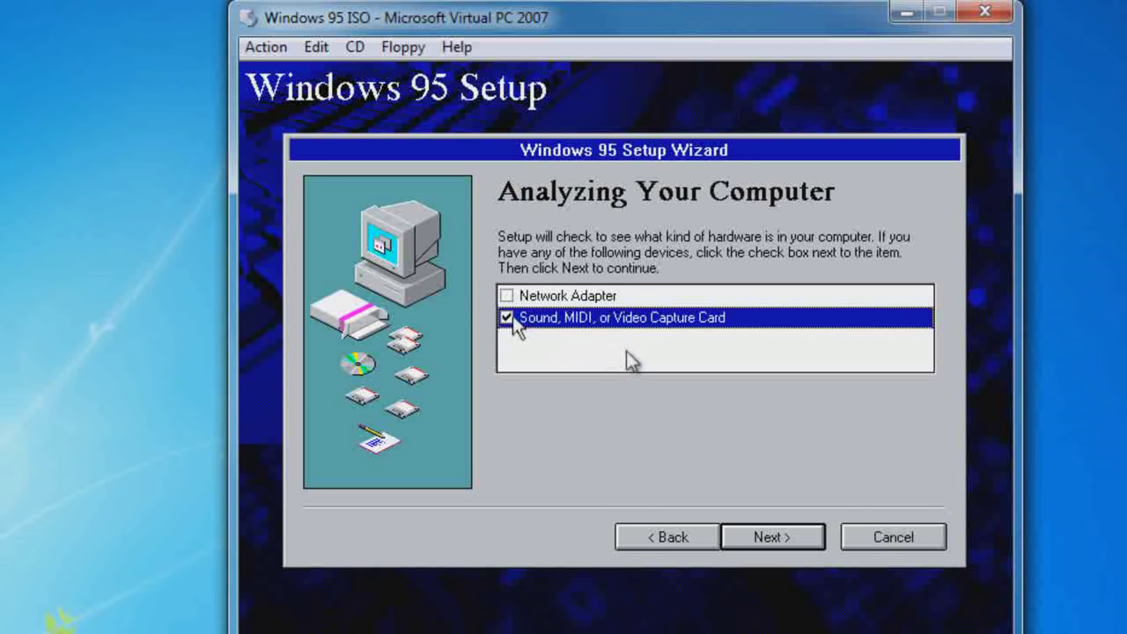
pyautogui.doubleClick(527, 305)
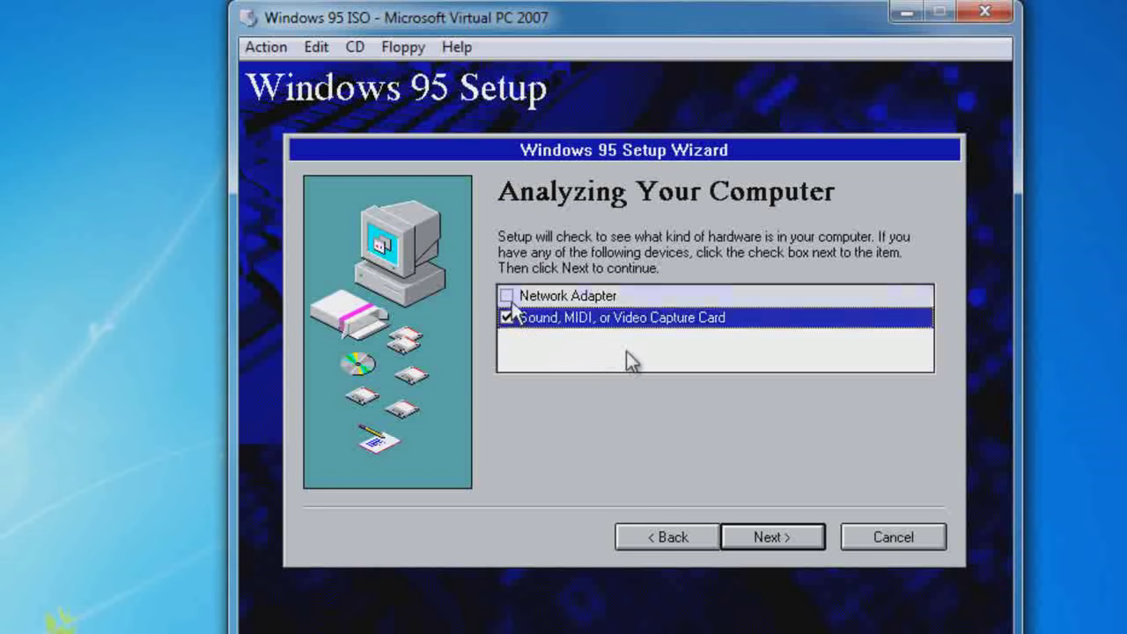
pyautogui.click(800, 539)
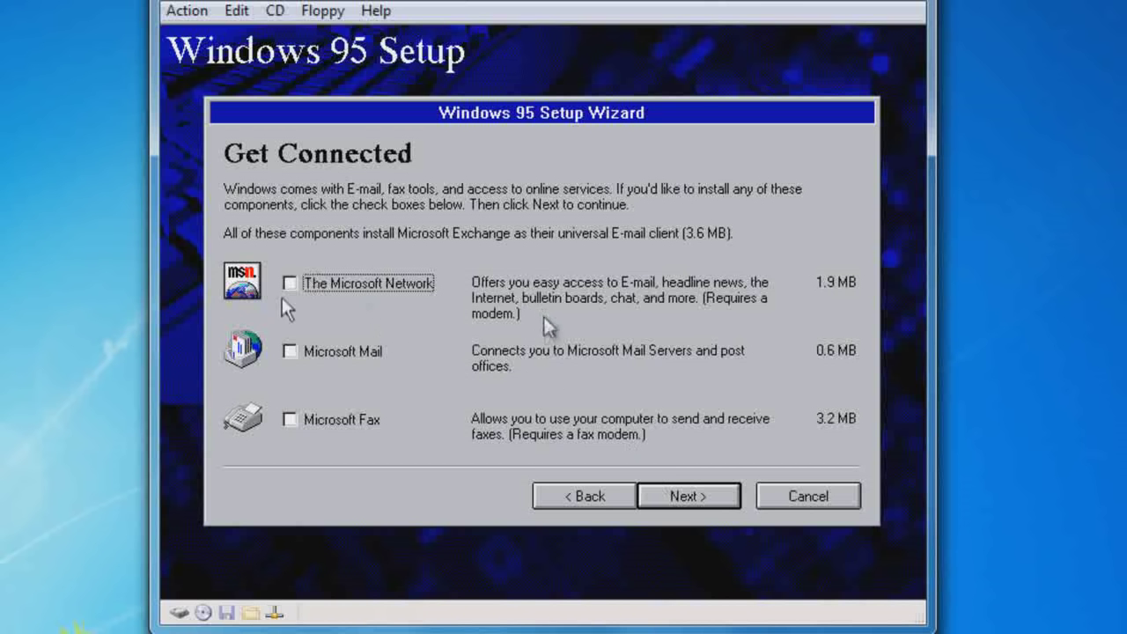
# - Skip the Get Connected online services and accept the default Select Components list
pyautogui.click(691, 505)
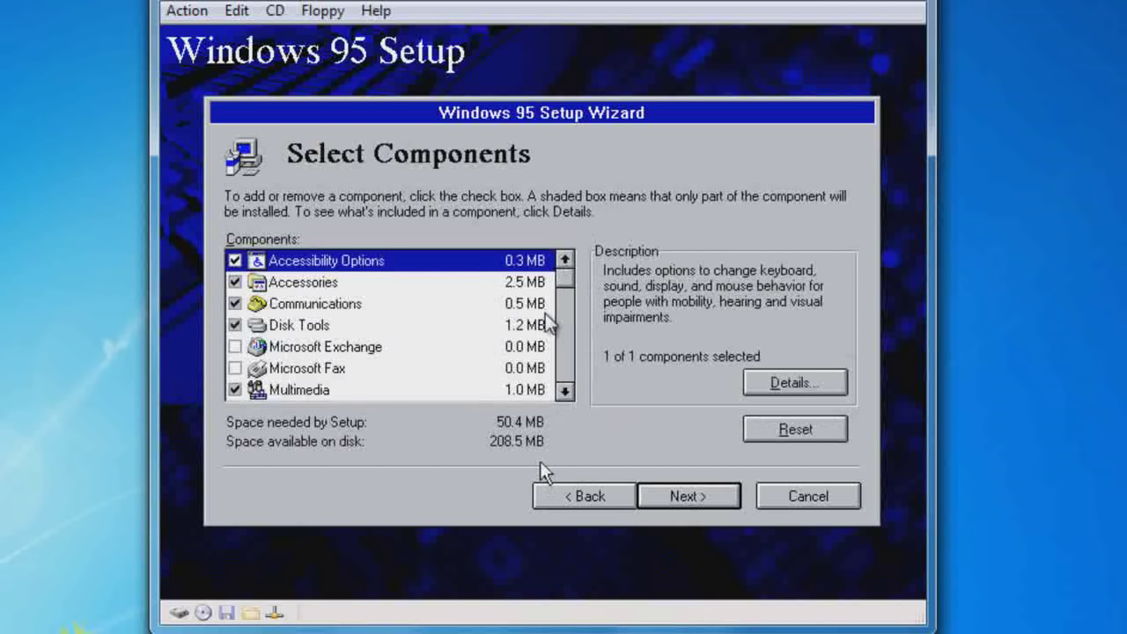
pyautogui.click(568, 395)
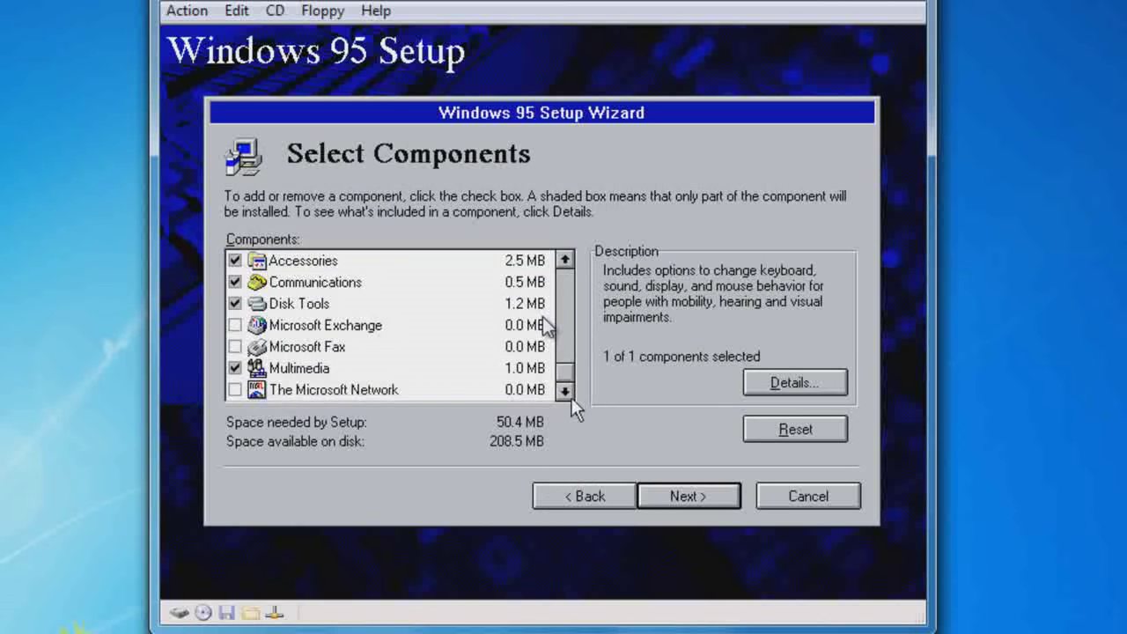
pyautogui.click(568, 259)
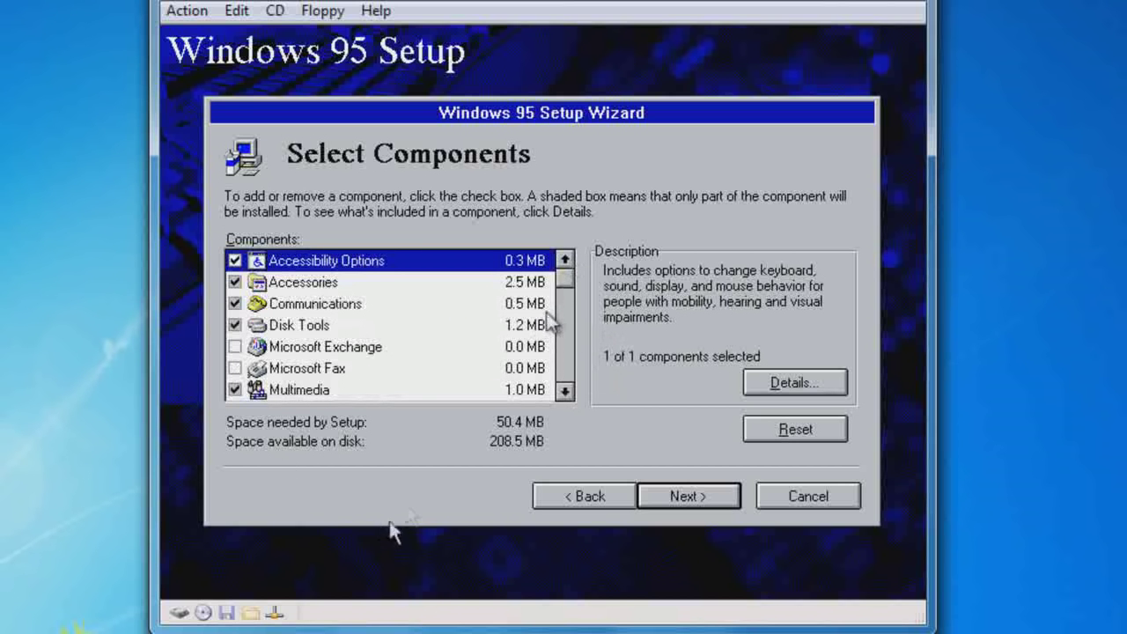
pyautogui.click(702, 494)
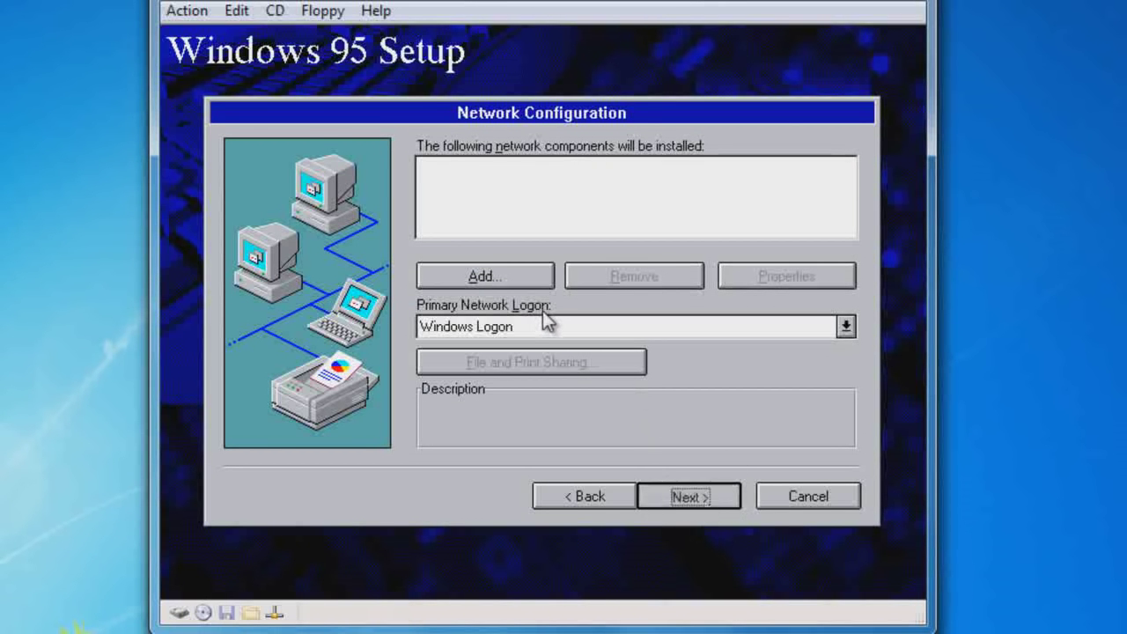
# - Accept the default Network Configuration and Computer Settings pages
pyautogui.click(705, 506)
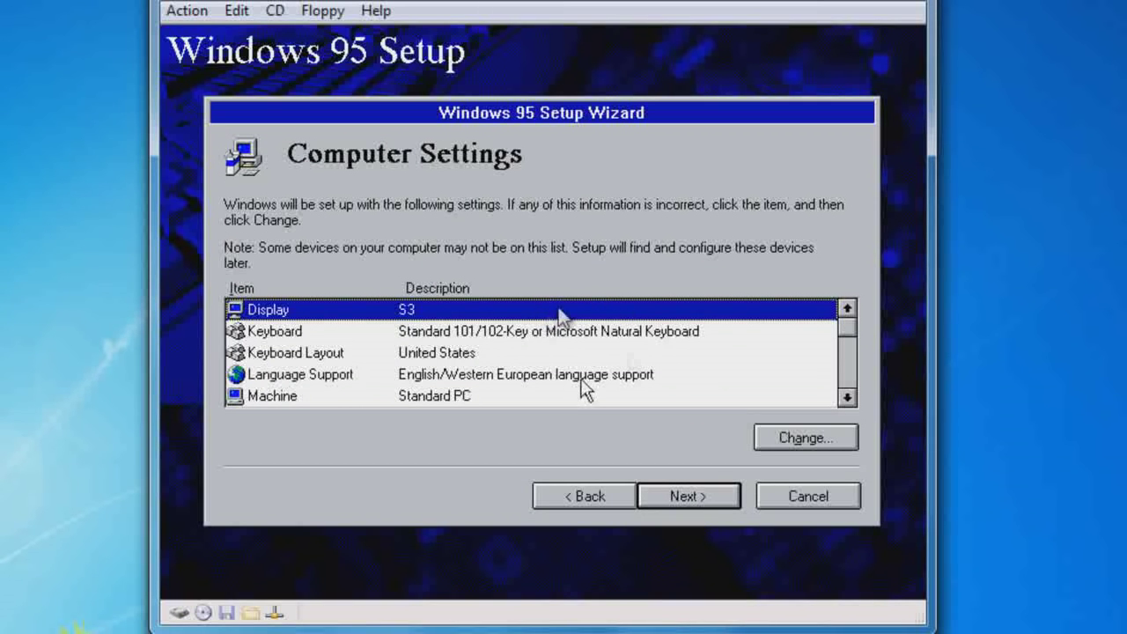
pyautogui.click(846, 398)
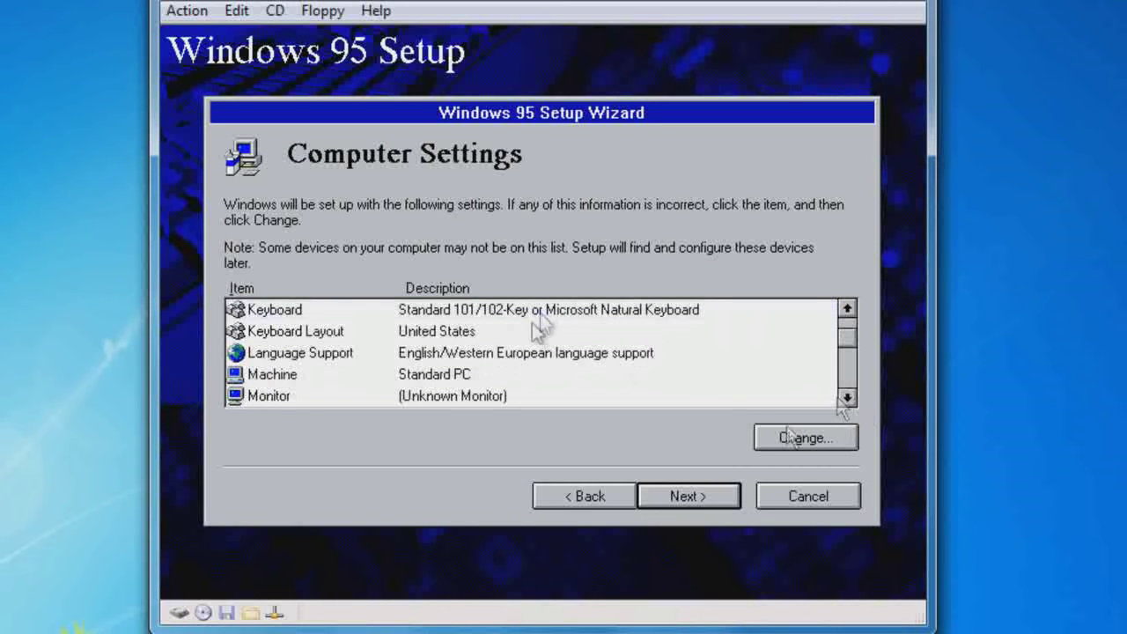
pyautogui.click(705, 491)
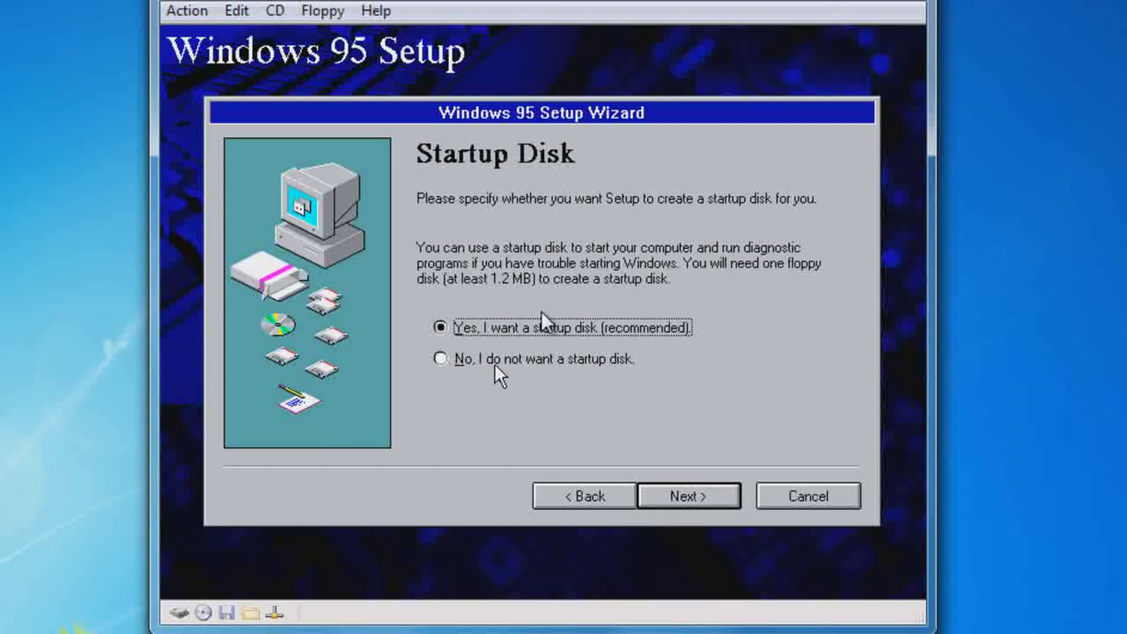
# - Choose 'No, I do not want a startup disk' and begin copying the Windows 95 files
pyautogui.click(495, 365)
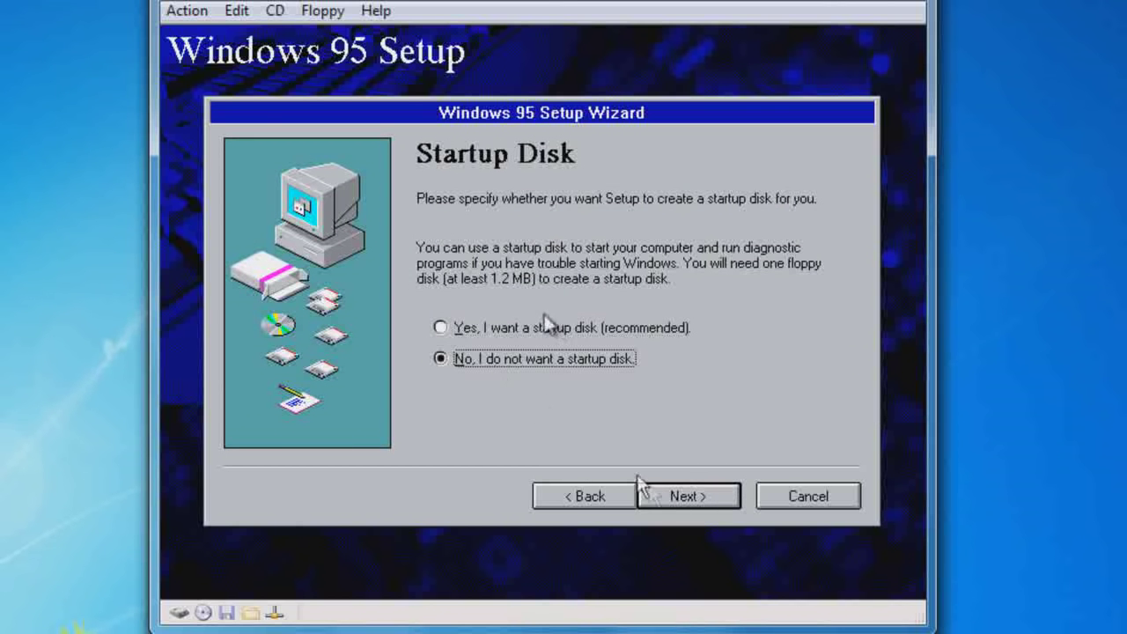
pyautogui.click(680, 495)
pyautogui.click(682, 496)
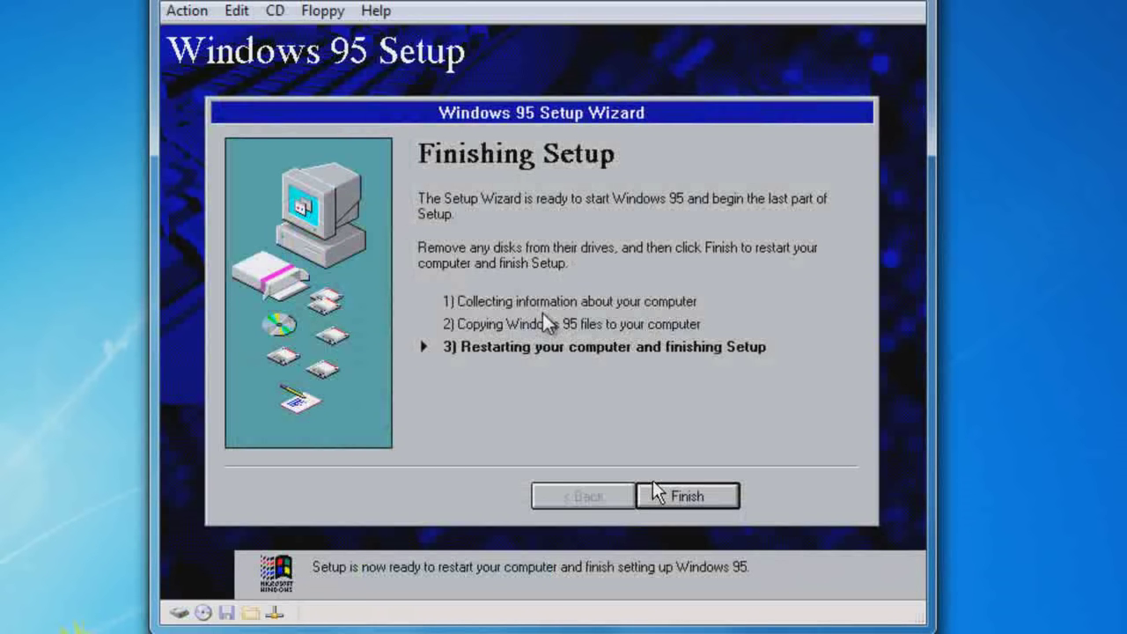
# - Confirm Finish on the Finishing Setup page to restart the guest
pyautogui.click(696, 498)
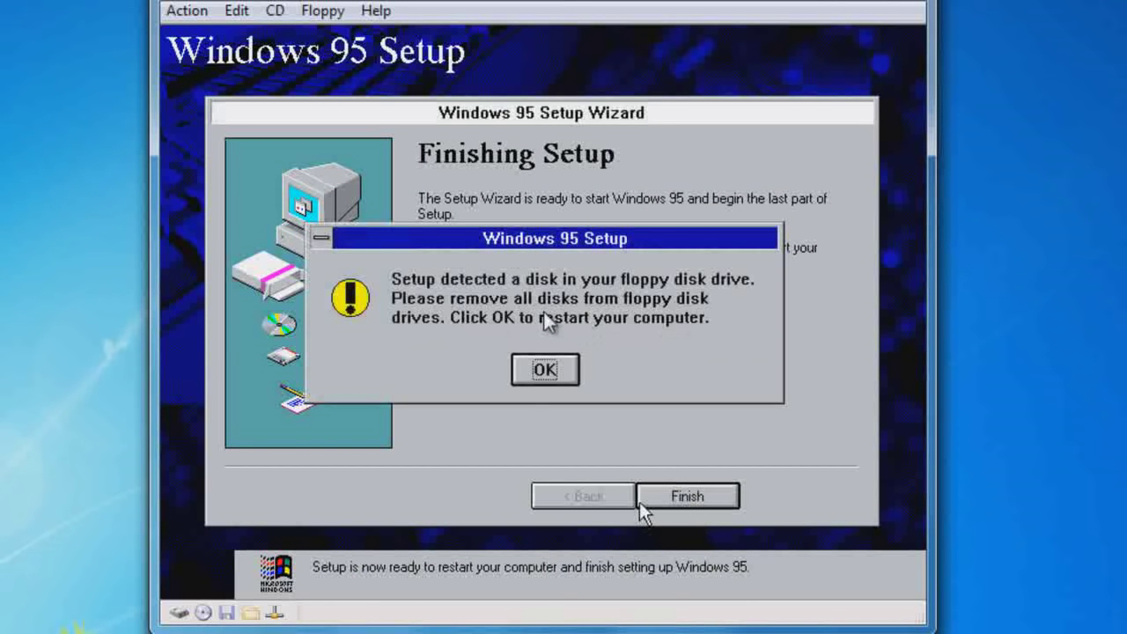
# - Release the Win_95.ISO image from the virtual CD drive through the CD menu
pyautogui.click(275, 10)
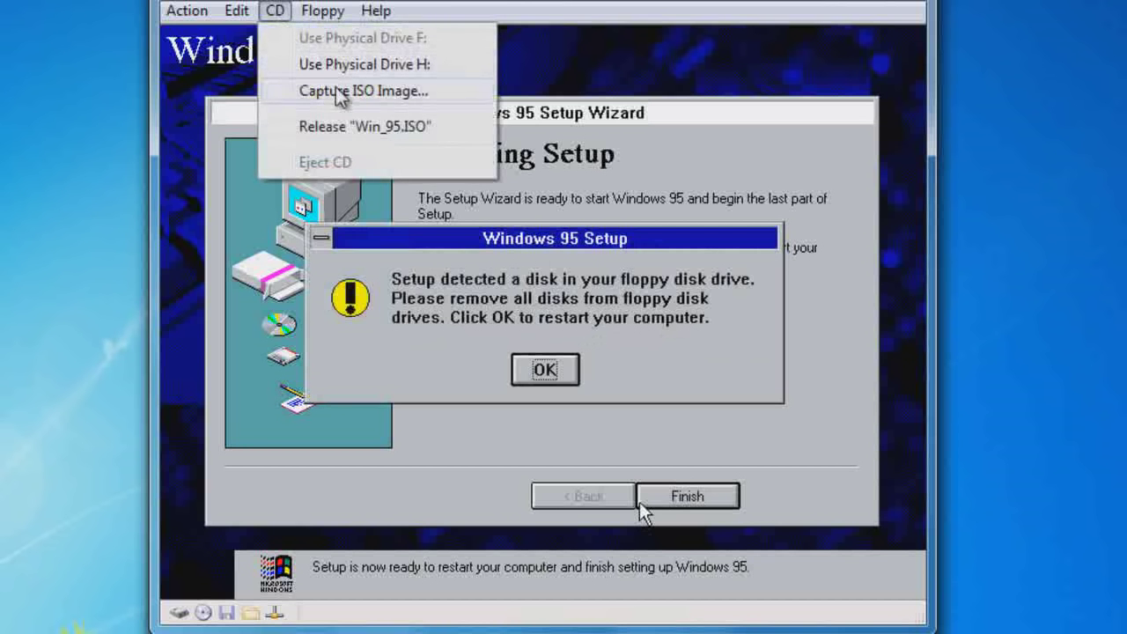
pyautogui.click(335, 128)
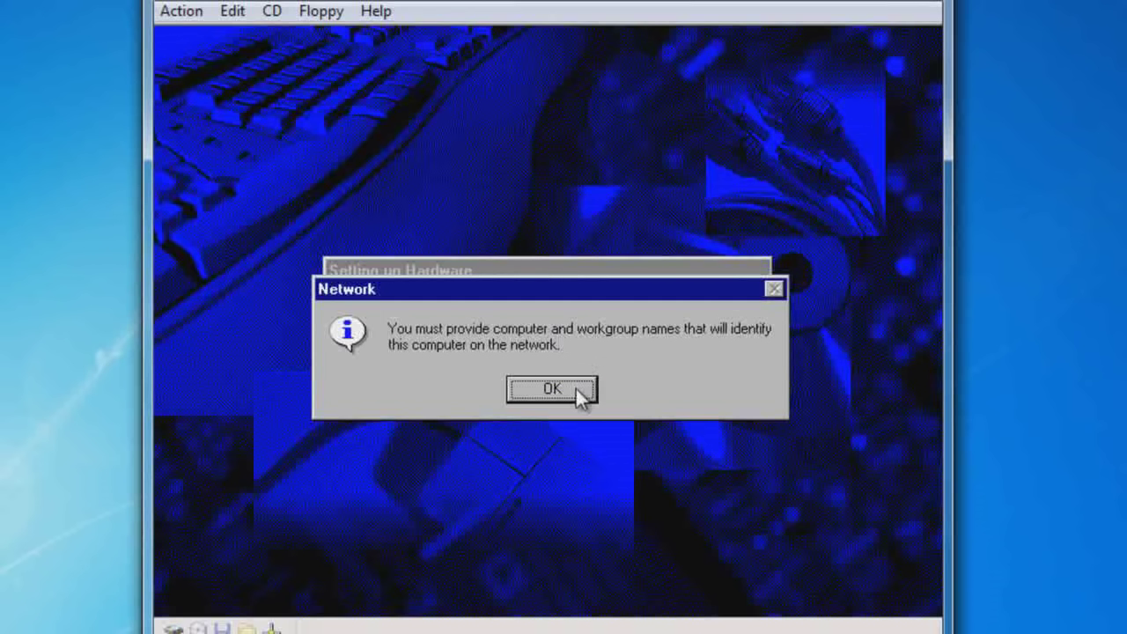
# - Enter PC as the computer name and dismiss the missing workgroup warning
pyautogui.click(551, 390)
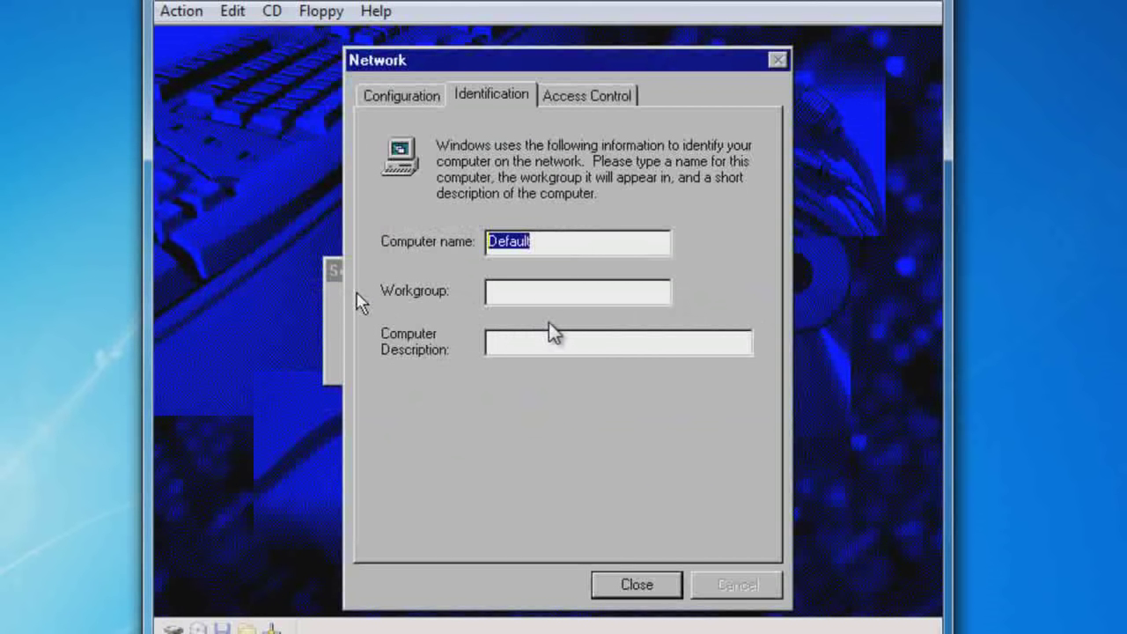
pyautogui.write('PC')
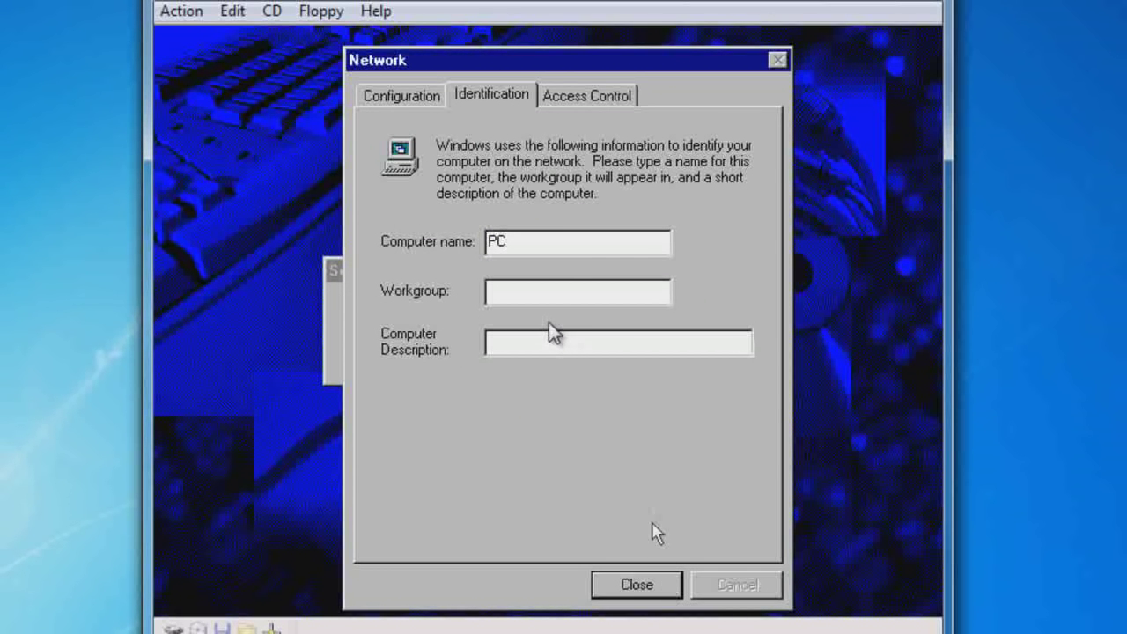
pyautogui.click(656, 586)
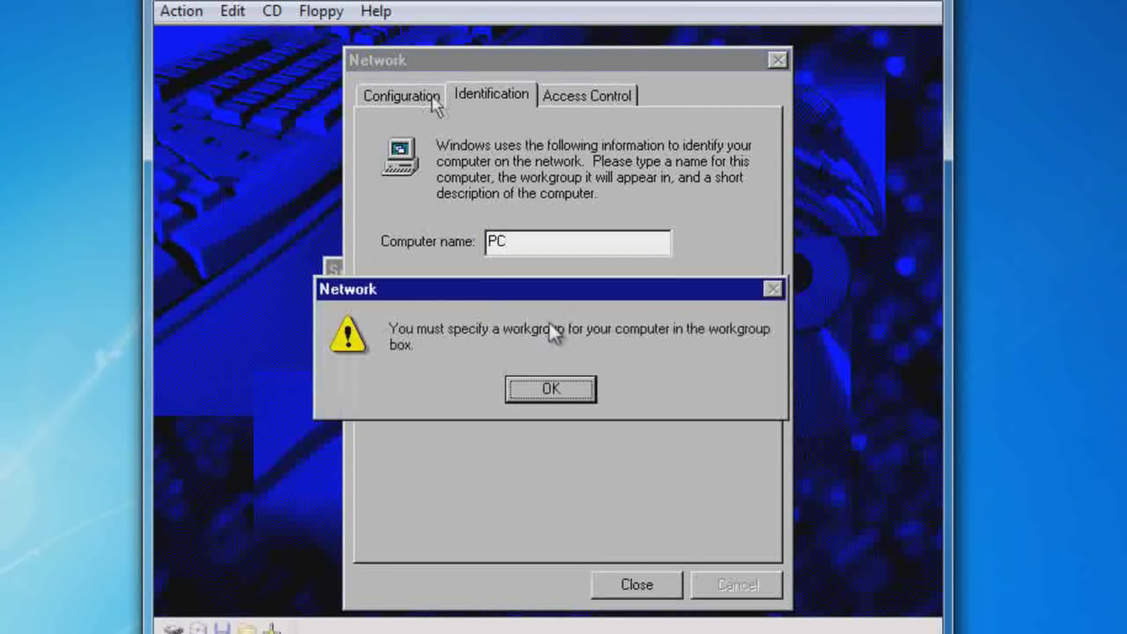
pyautogui.click(548, 391)
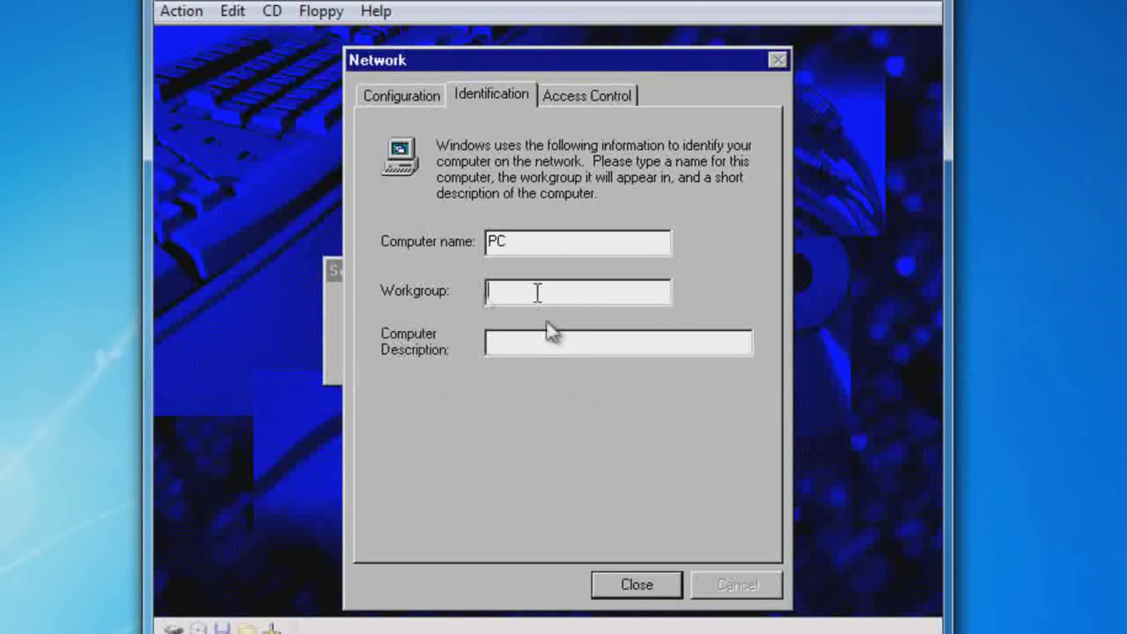
# - Set the workgroup to aaa, review the Configuration and Access Control tabs, close, and dismiss the Insert Disk error
pyautogui.write('aaa')
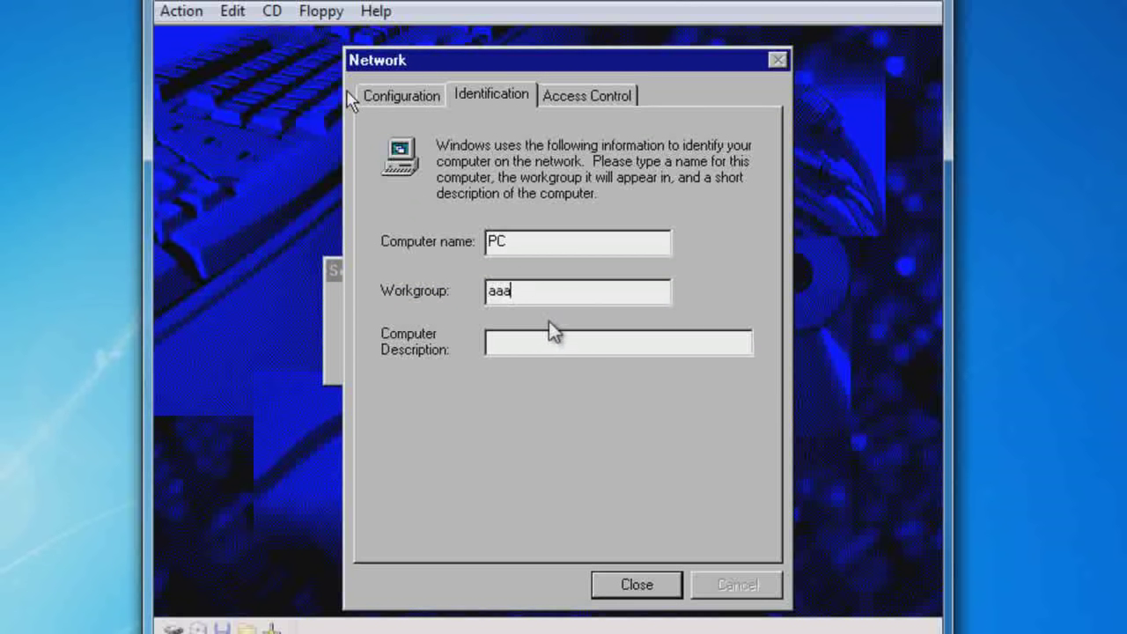
pyautogui.click(384, 97)
pyautogui.click(604, 96)
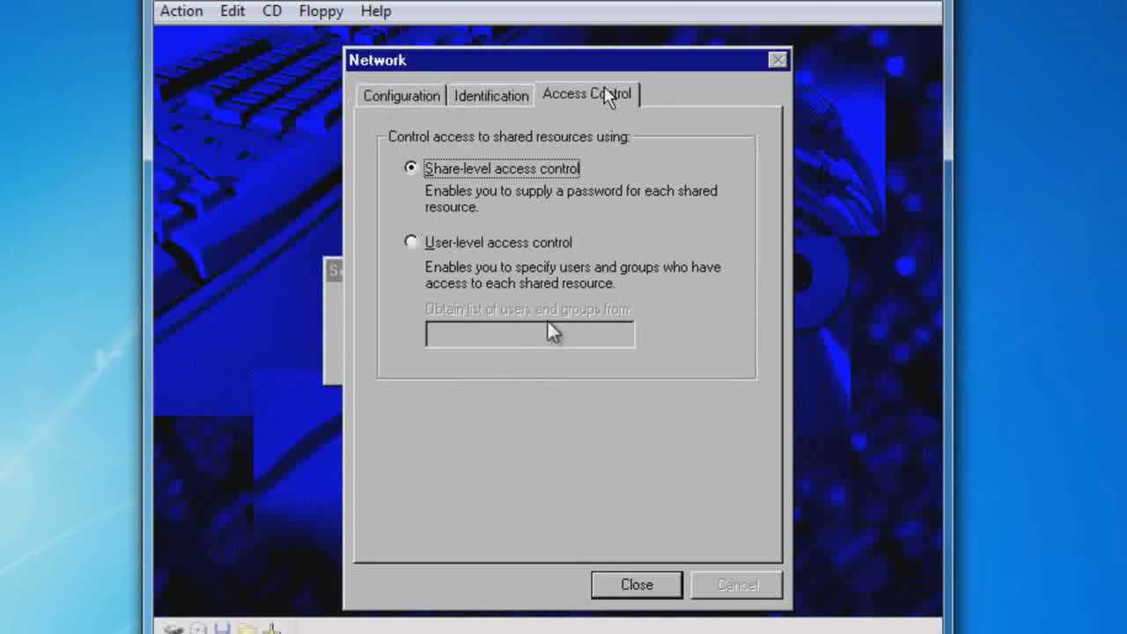
pyautogui.click(614, 585)
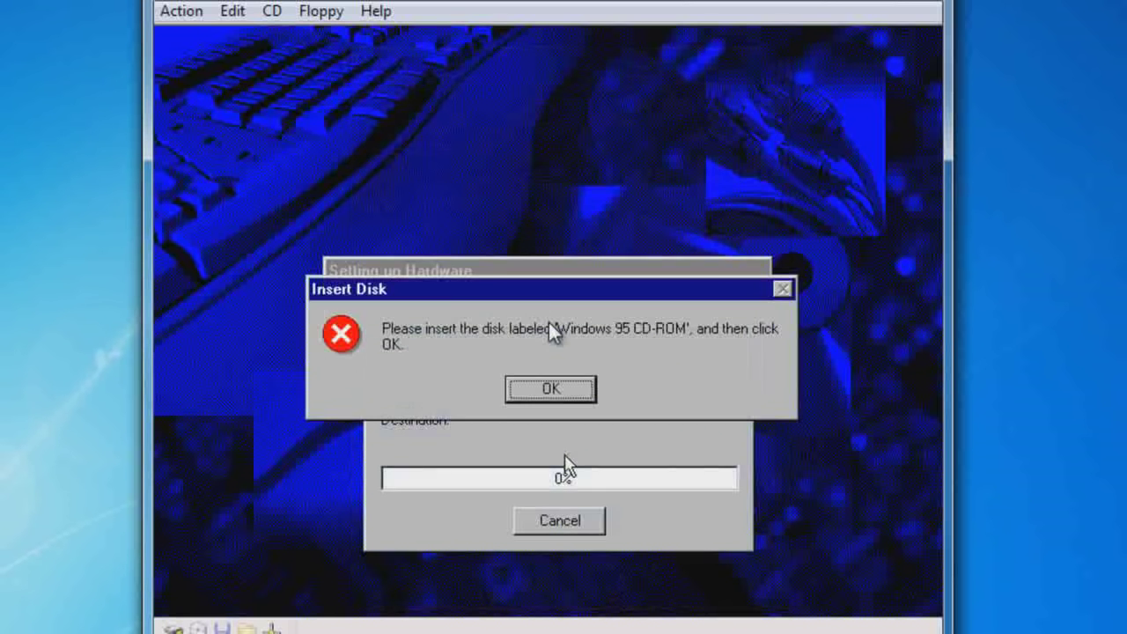
pyautogui.click(553, 388)
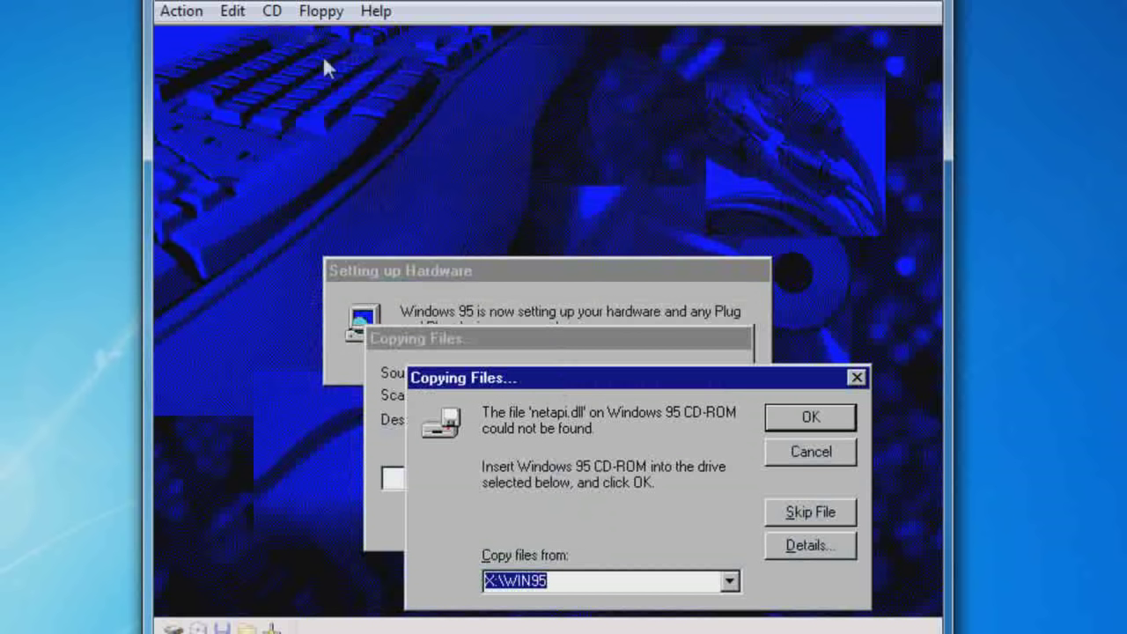
# - Capture the Win_95 ISO image in the virtual CD drive and retry the file copy
pyautogui.click(273, 10)
pyautogui.click(367, 94)
pyautogui.doubleClick(370, 173)
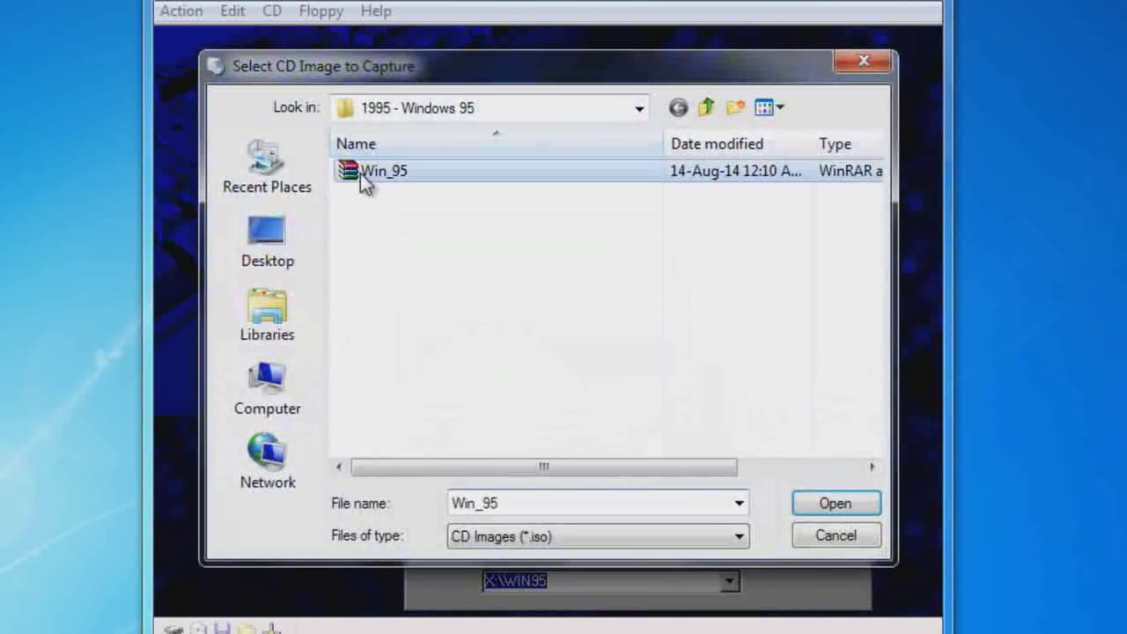
pyautogui.click(811, 417)
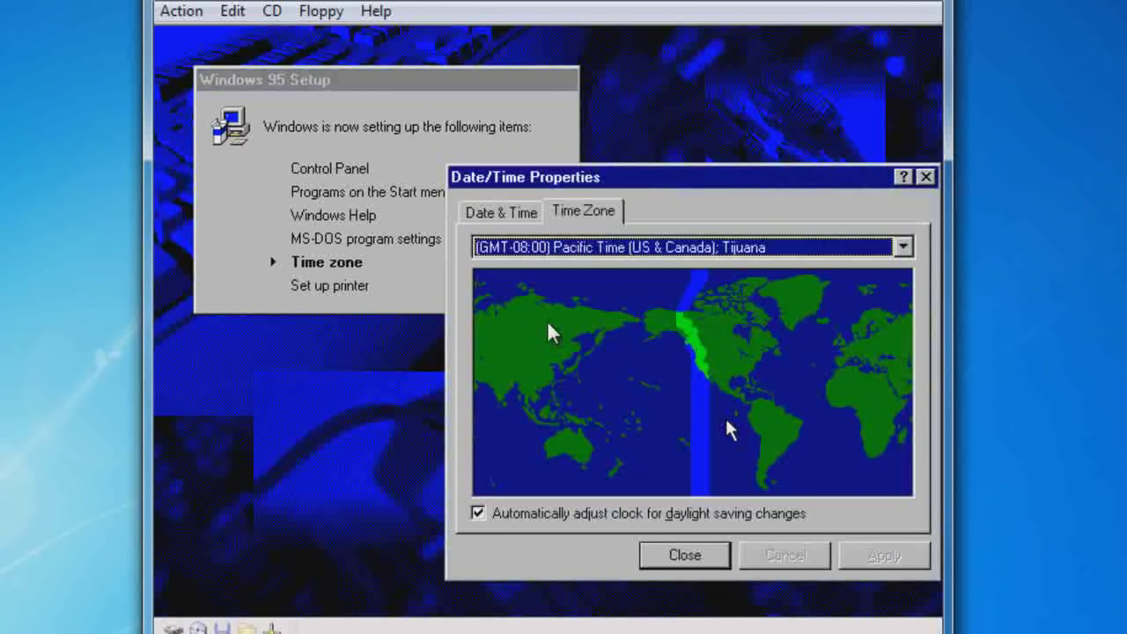
# - Select the GMT+01:00 Berlin time zone using the map and dropdown
pyautogui.click(867, 366)
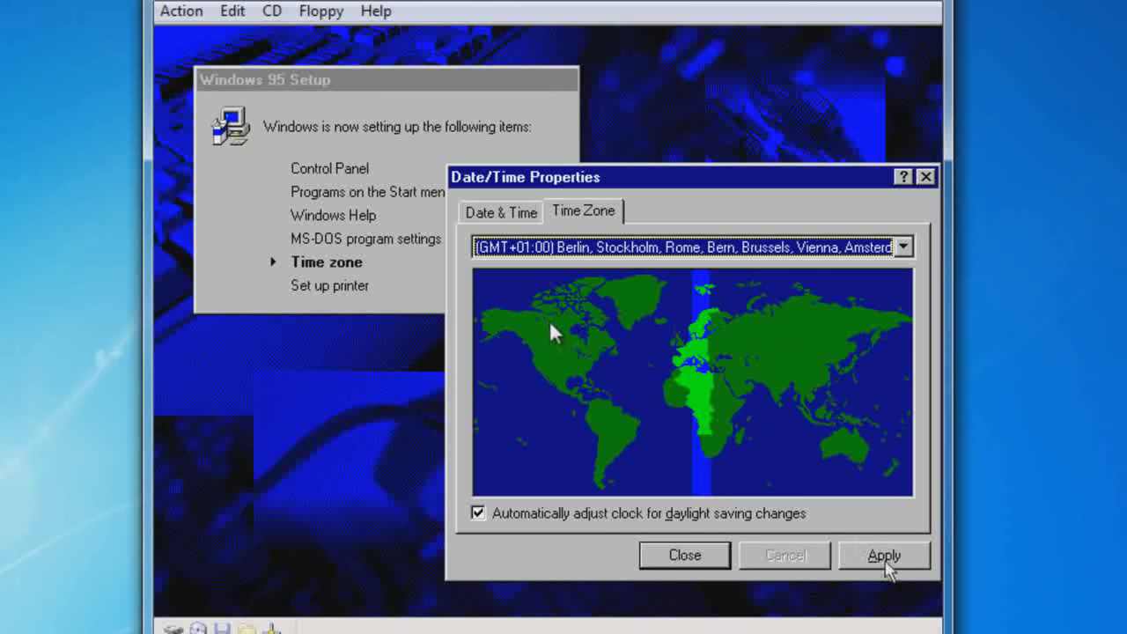
pyautogui.click(903, 246)
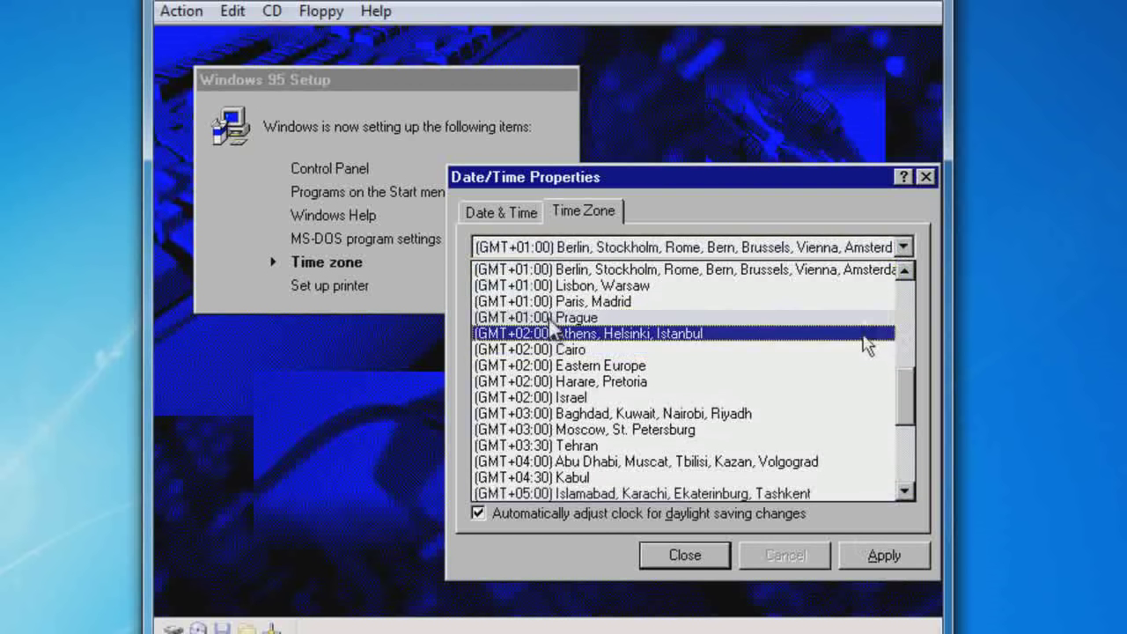
pyautogui.click(904, 273)
pyautogui.click(905, 272)
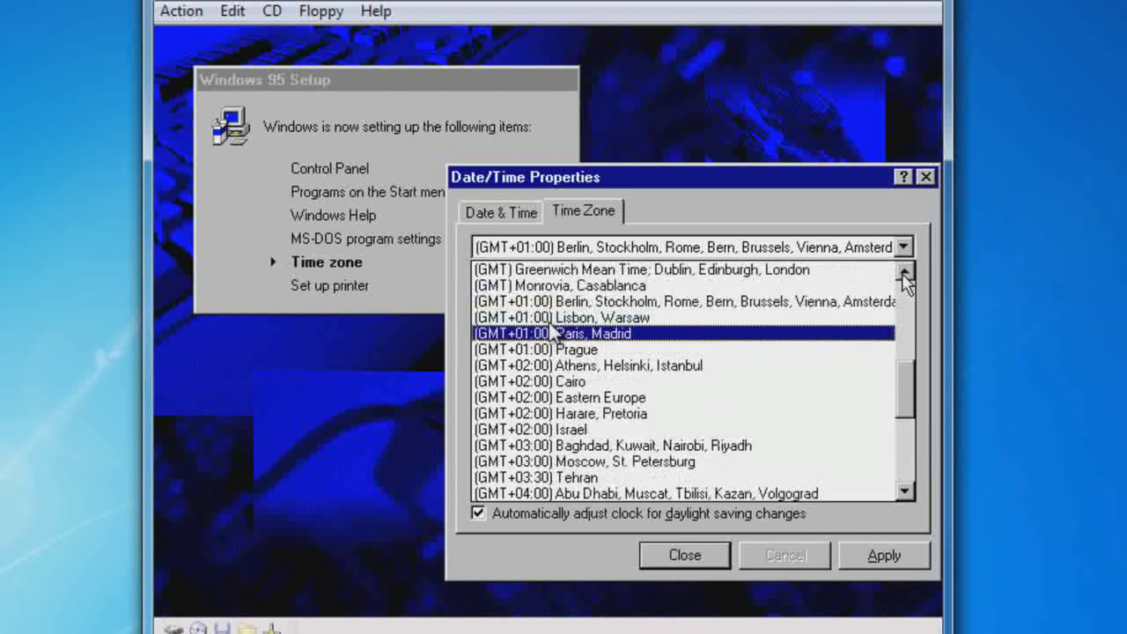
pyautogui.click(873, 302)
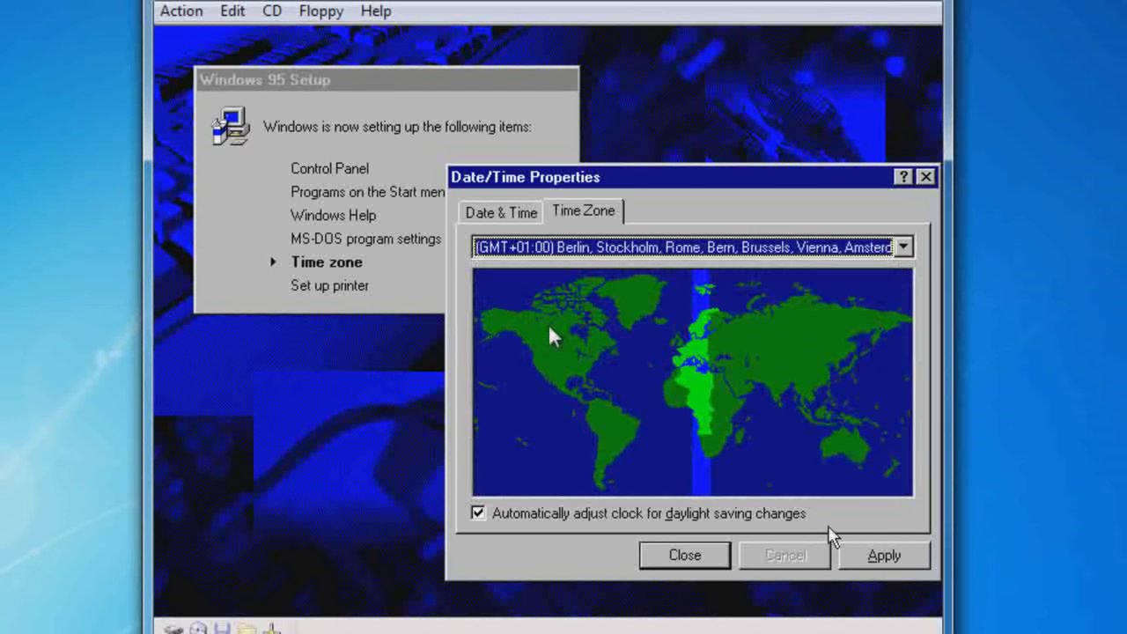
# - Apply the time zone, cancel the Add Printer Wizard, and restart the guest
pyautogui.click(872, 557)
pyautogui.click(690, 561)
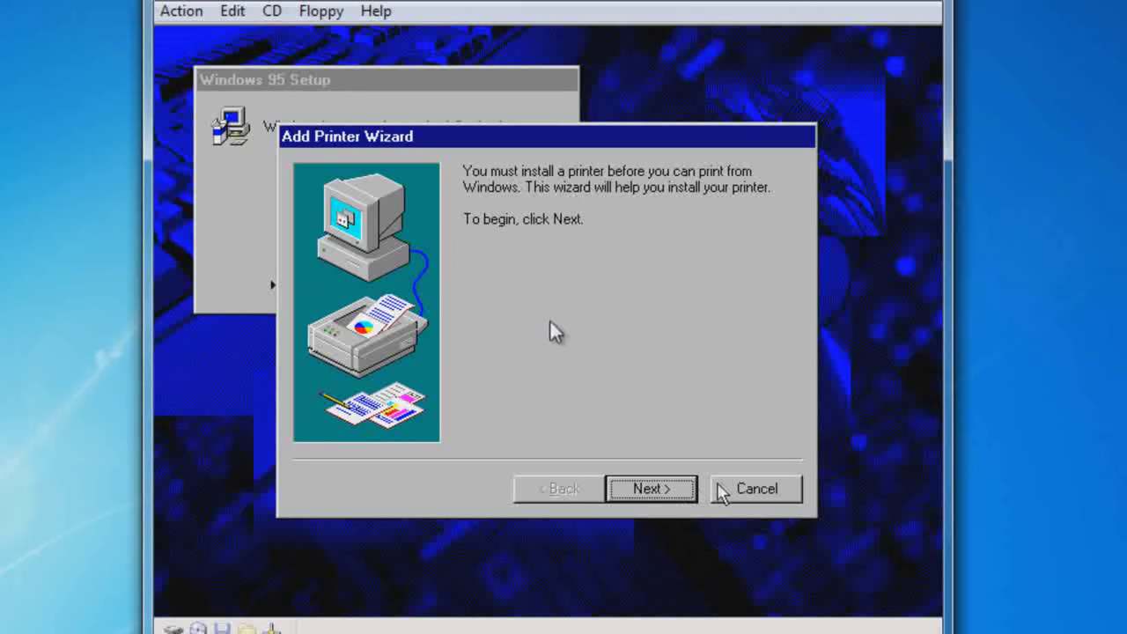
pyautogui.click(770, 489)
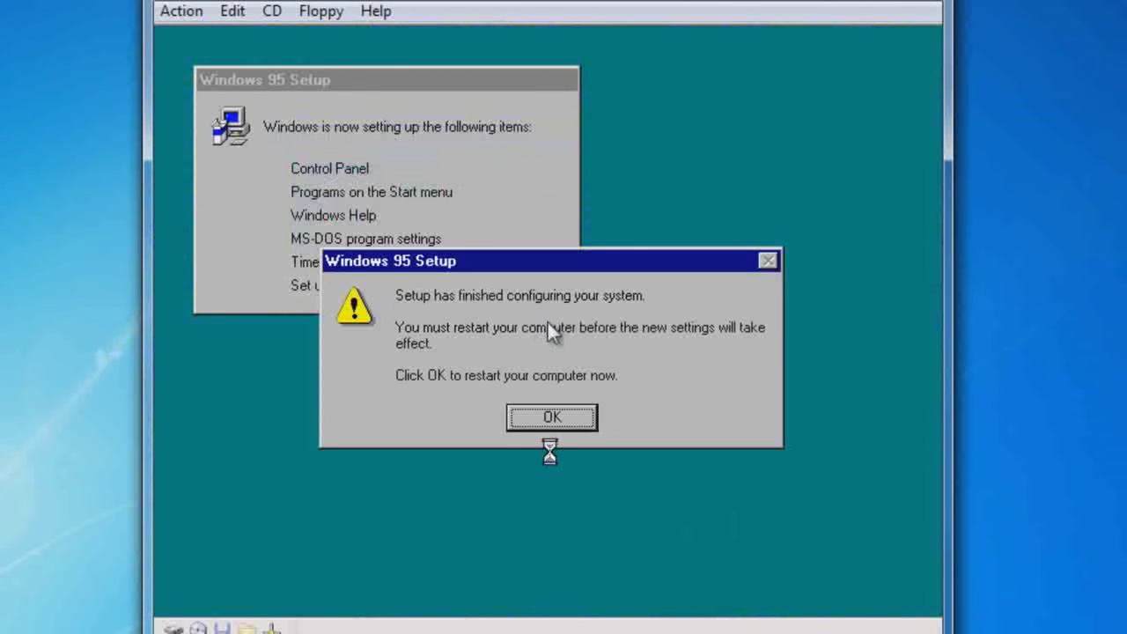
pyautogui.click(553, 418)
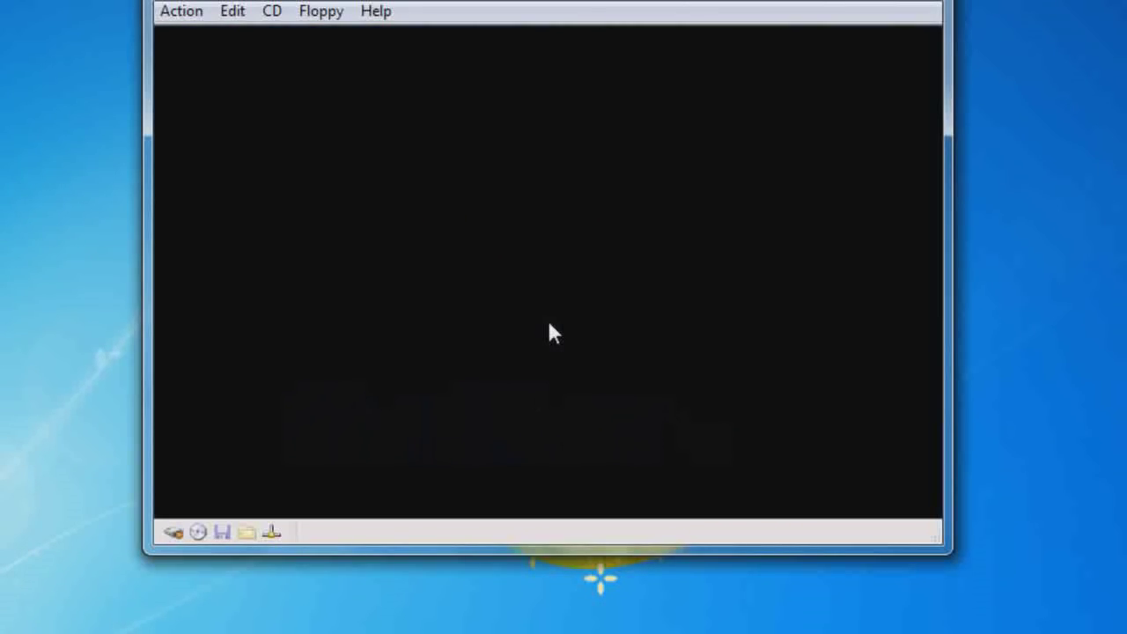
# - Release Win_95.ISO and continue past the missing vnetsup.vxd and other device file errors
pyautogui.click(273, 12)
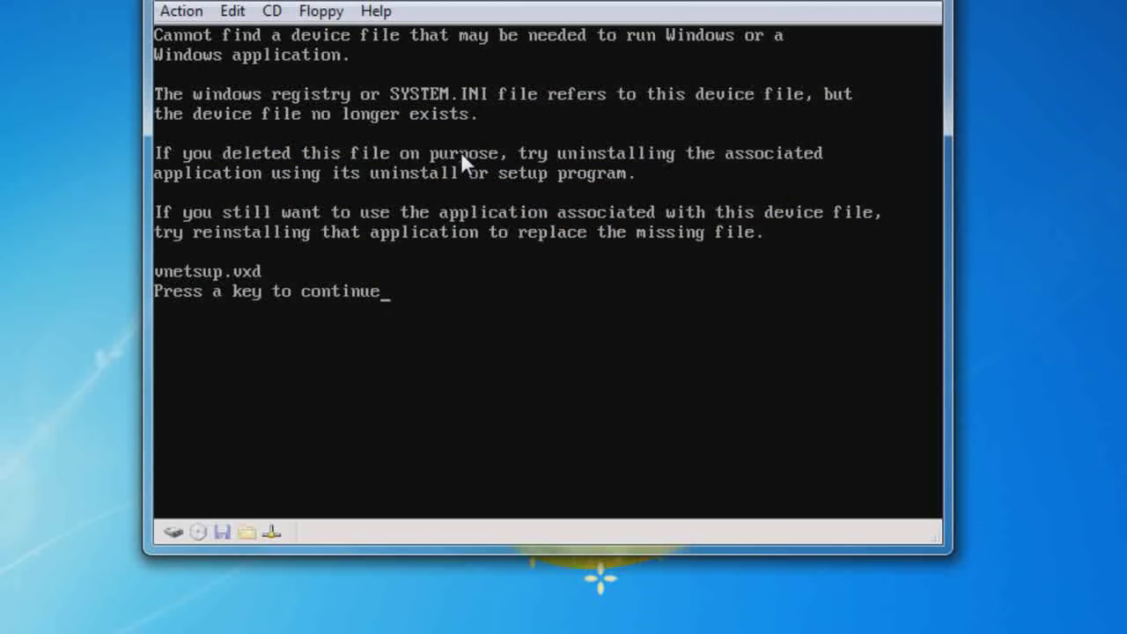
pyautogui.press('Return')
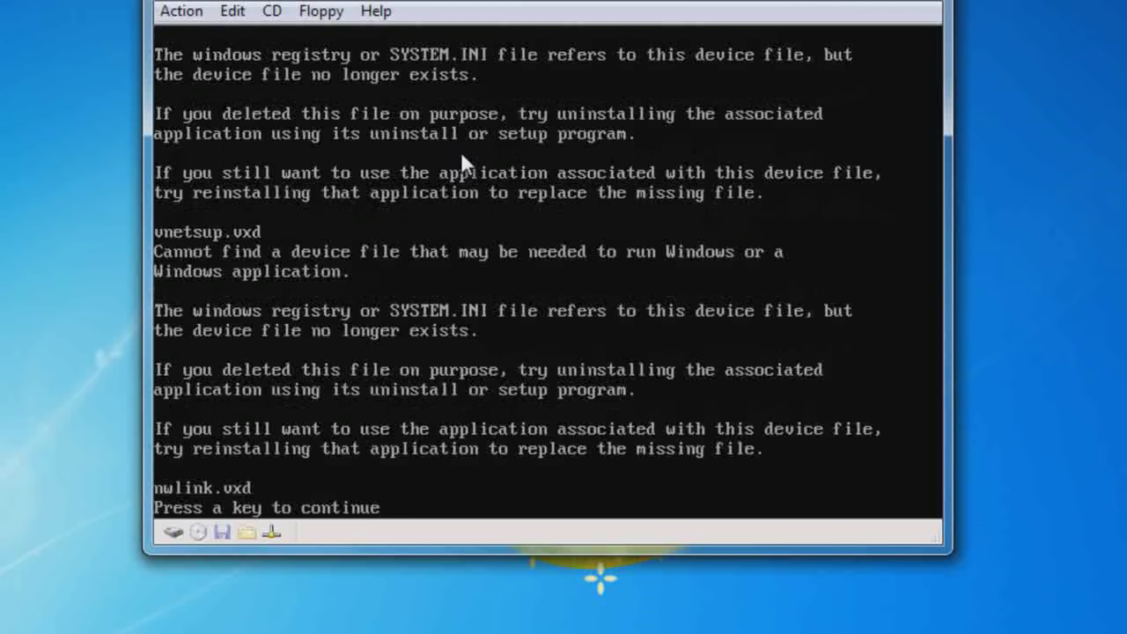
pyautogui.press('Return')
pyautogui.press('Return')
pyautogui.press('Return')
pyautogui.press('Return')
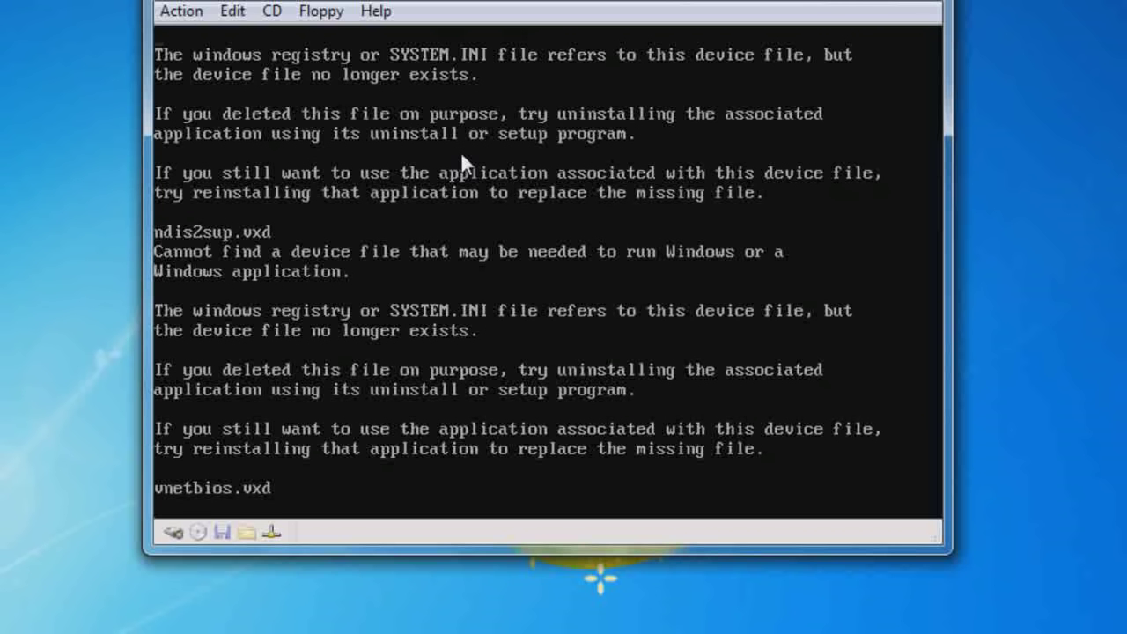
pyautogui.press('Return')
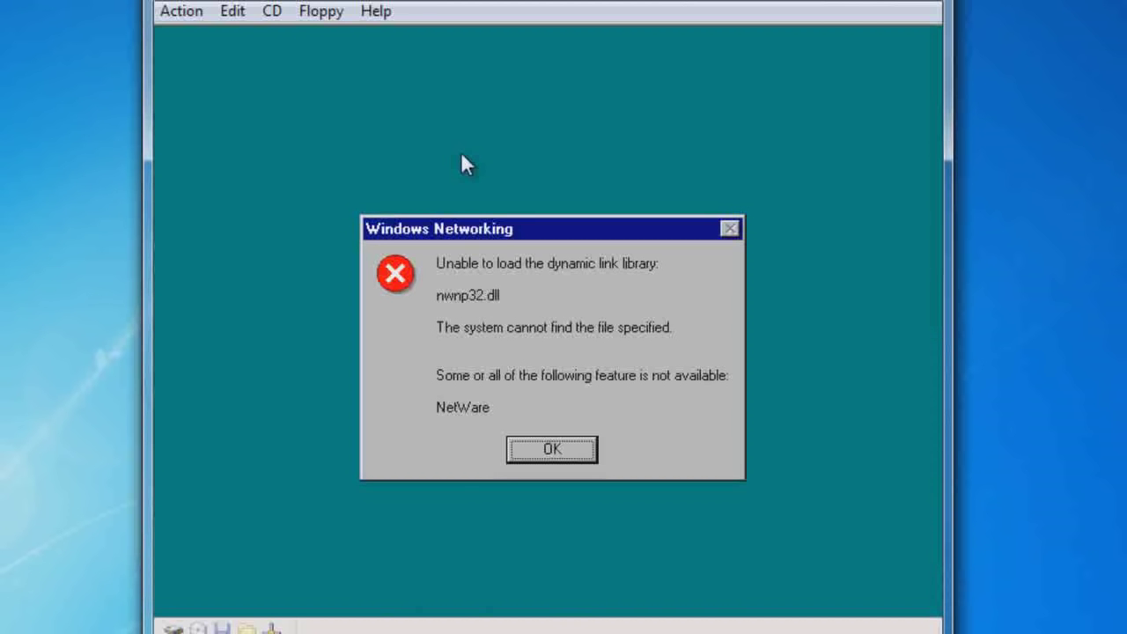
# - Dismiss the NetWare and Microsoft Network errors, then close the Welcome and Tasks windows
pyautogui.click(568, 453)
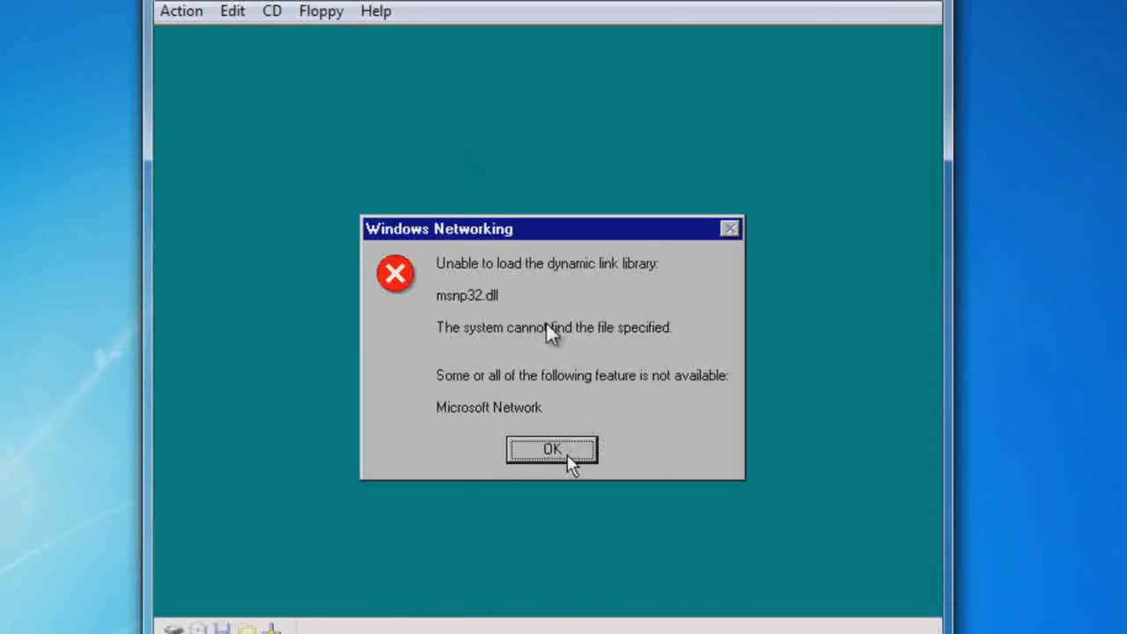
pyautogui.click(568, 458)
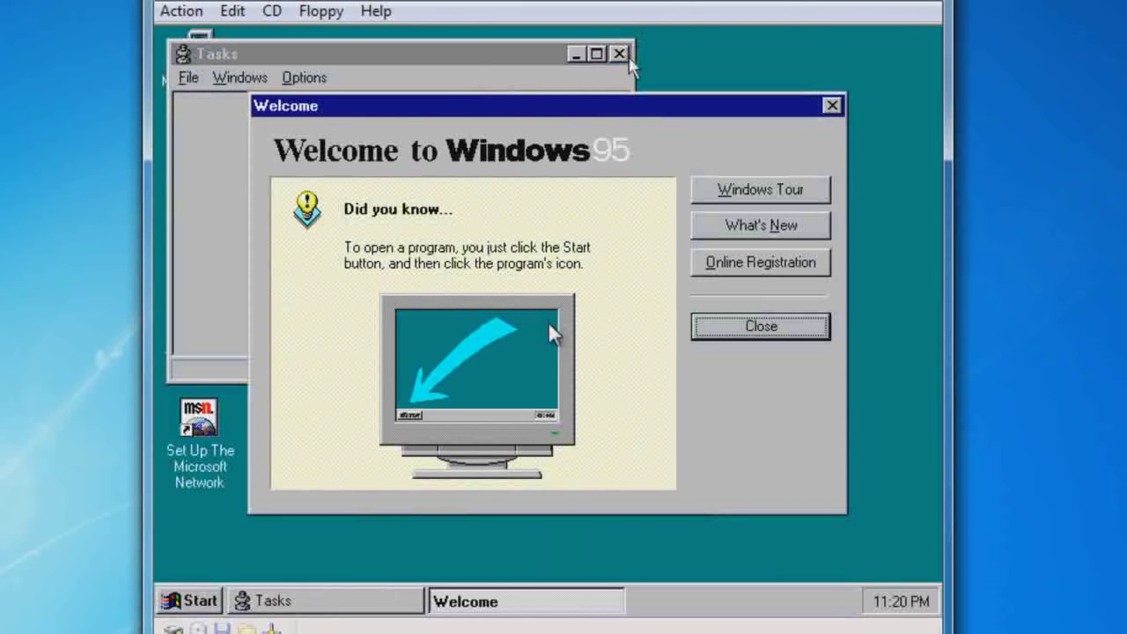
pyautogui.click(744, 335)
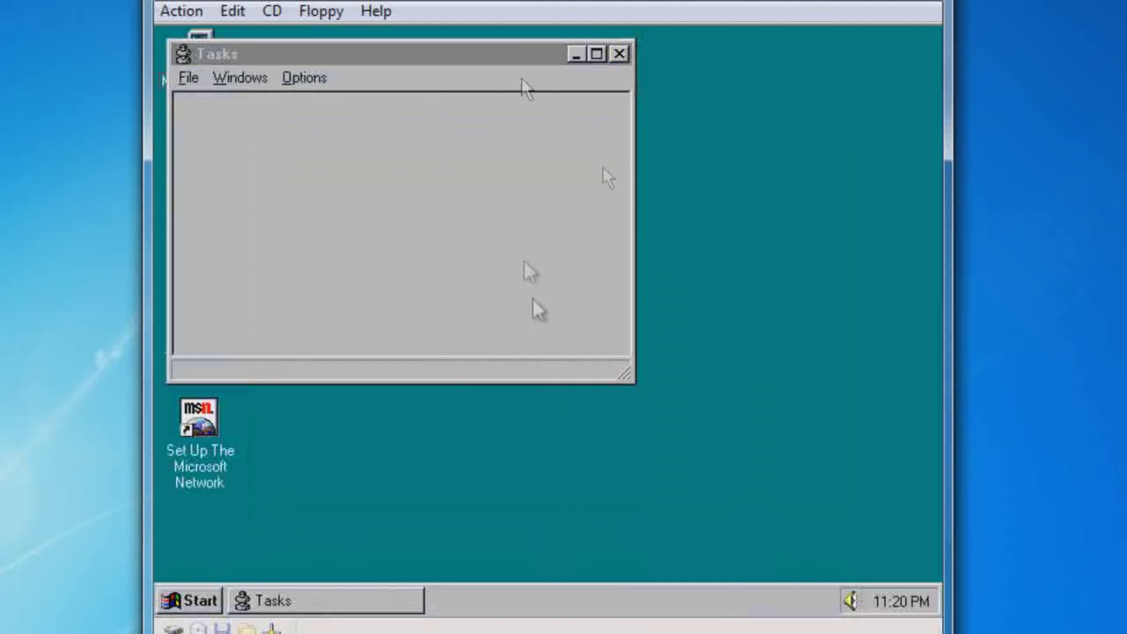
pyautogui.click(619, 54)
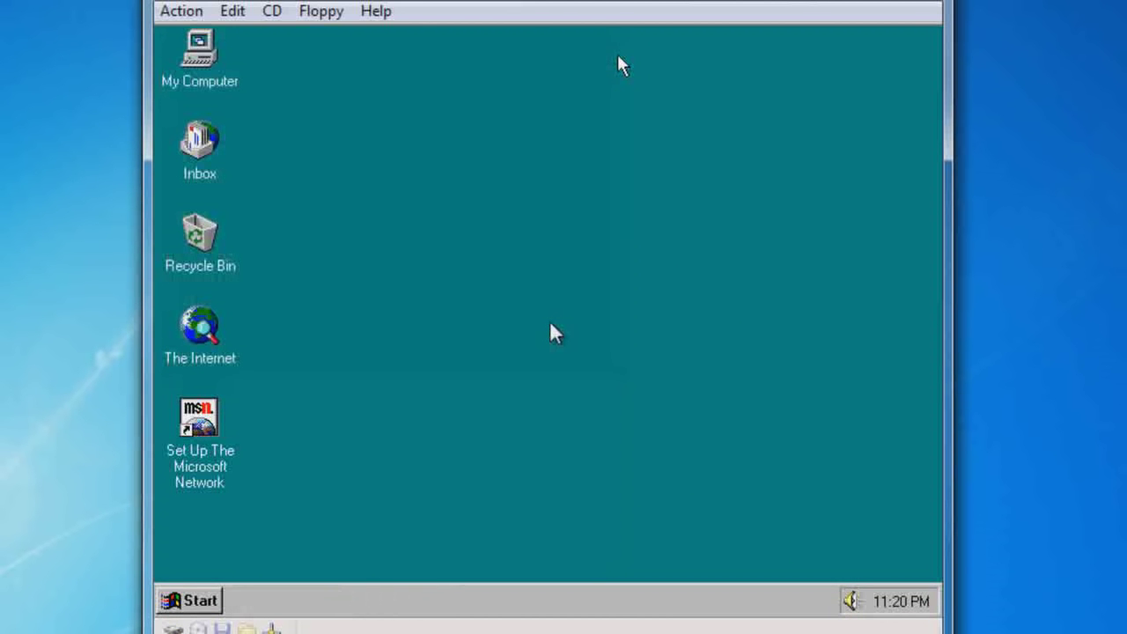